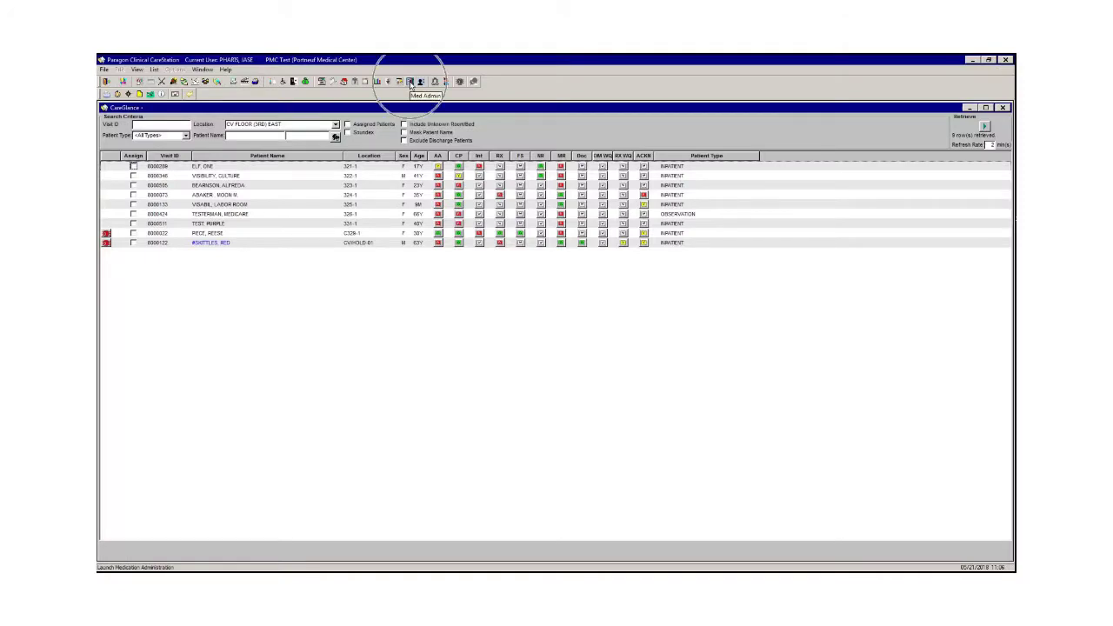
{"action": "left_click", "coordinate": [410, 81]}
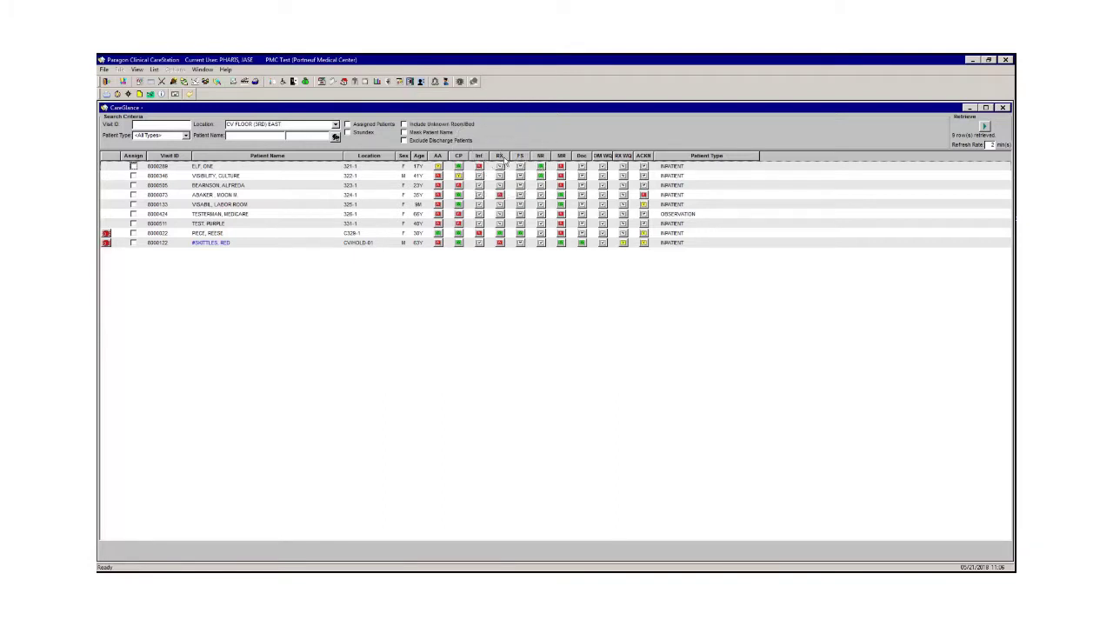
{"action": "left_click", "coordinate": [411, 82]}
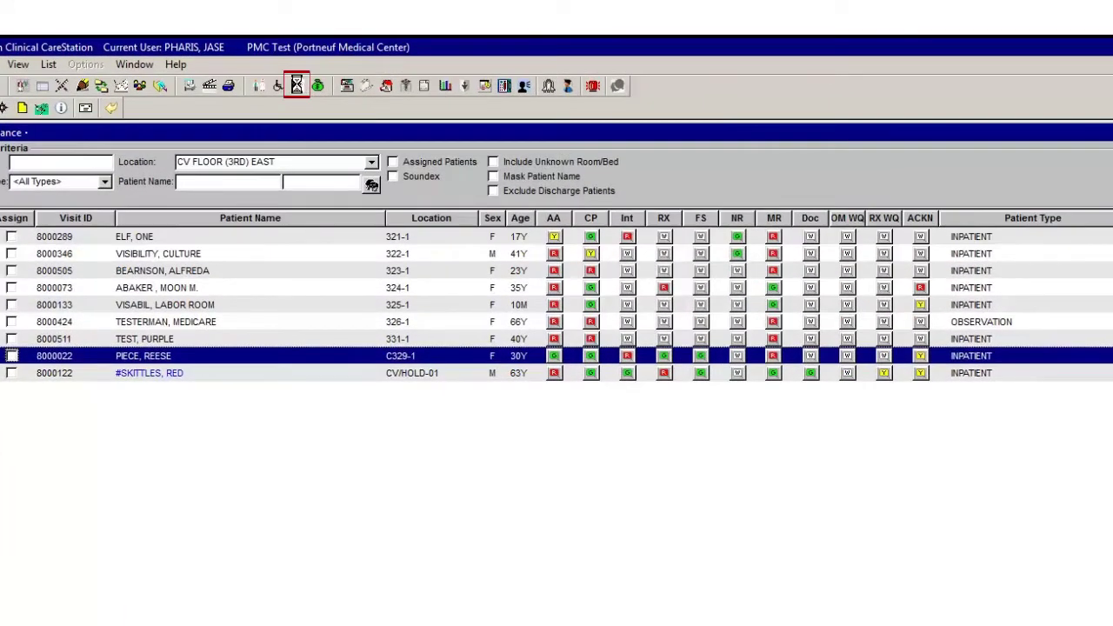
- Open the Clinician Hub profile for the selected patient in C329-1 and consult its Profile Index
{"action": "left_click", "coordinate": [296, 84]}
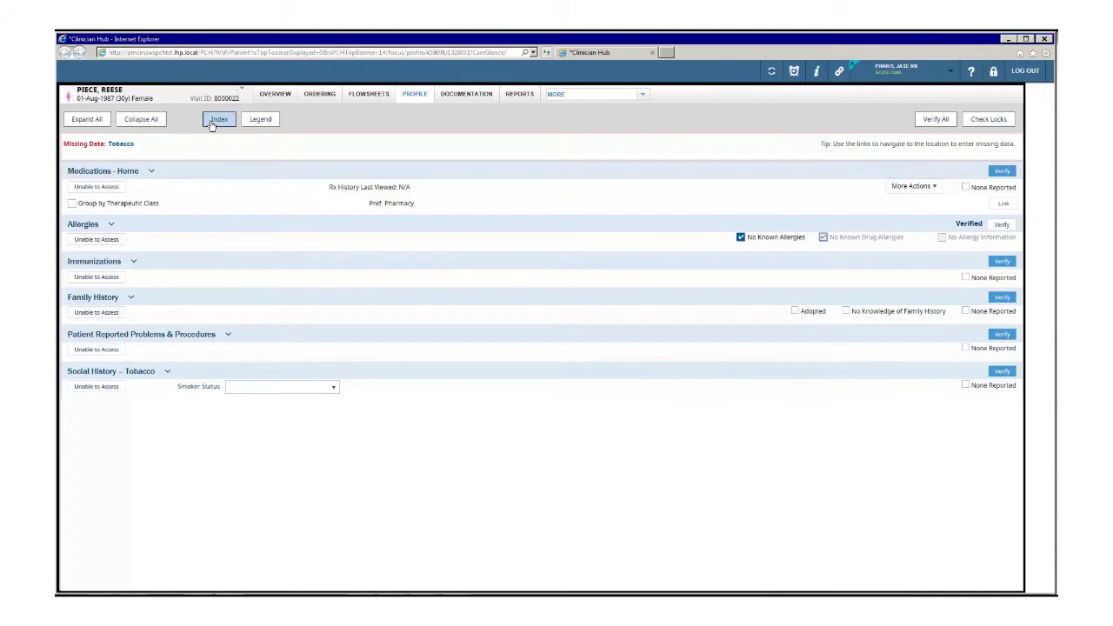
{"action": "left_click", "coordinate": [218, 120]}
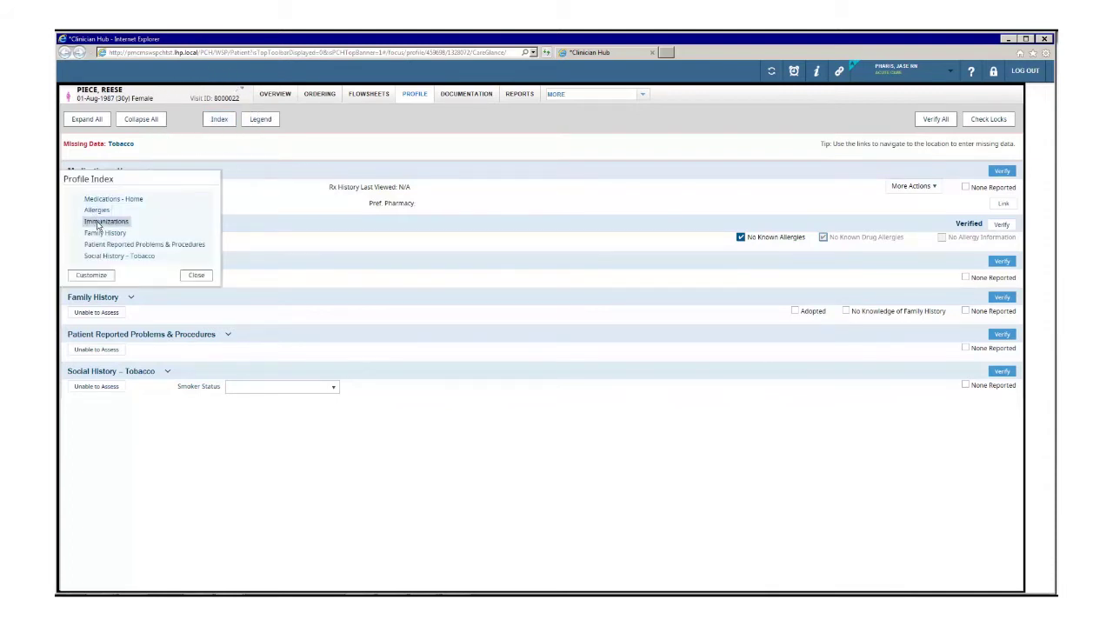
{"action": "left_click", "coordinate": [107, 244]}
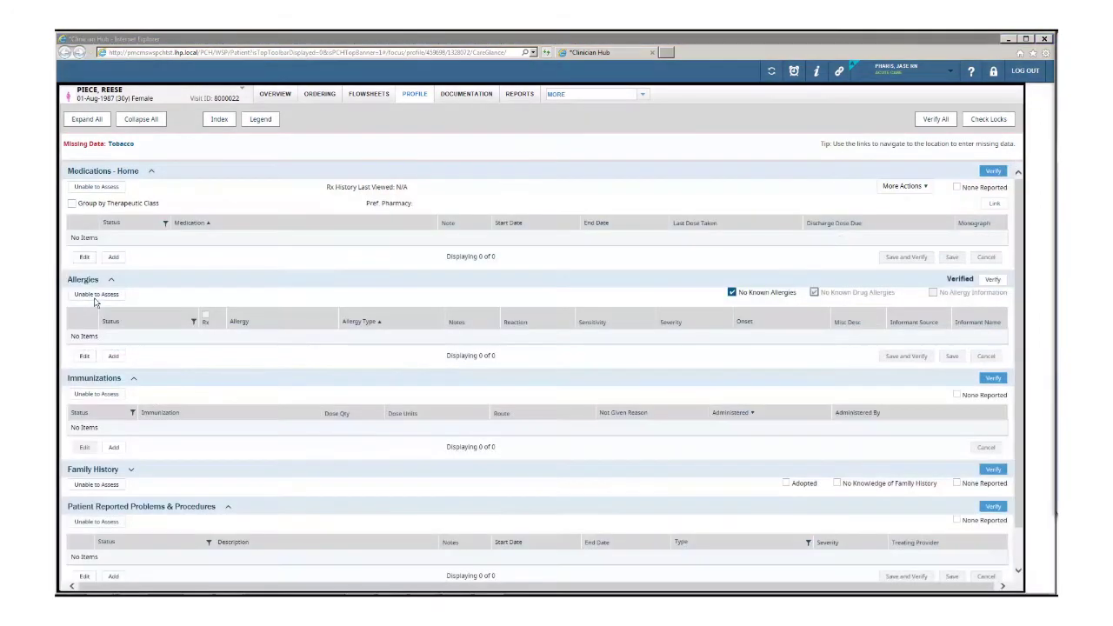
- View the form for adding a home medication and close it without adding anything
{"action": "left_click", "coordinate": [113, 258]}
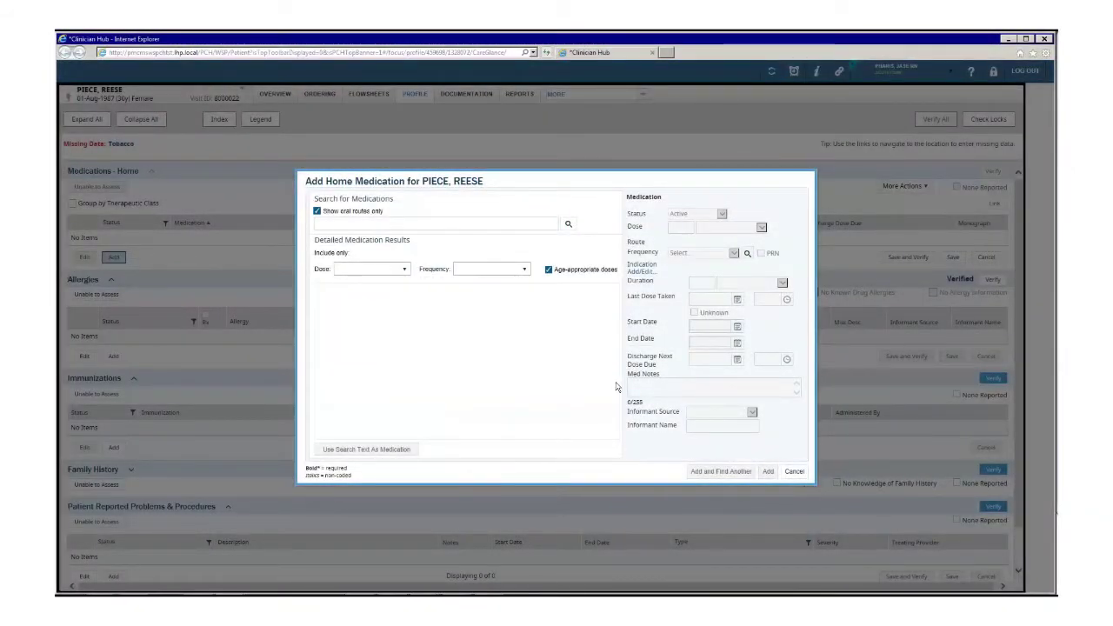
{"action": "left_click", "coordinate": [794, 471]}
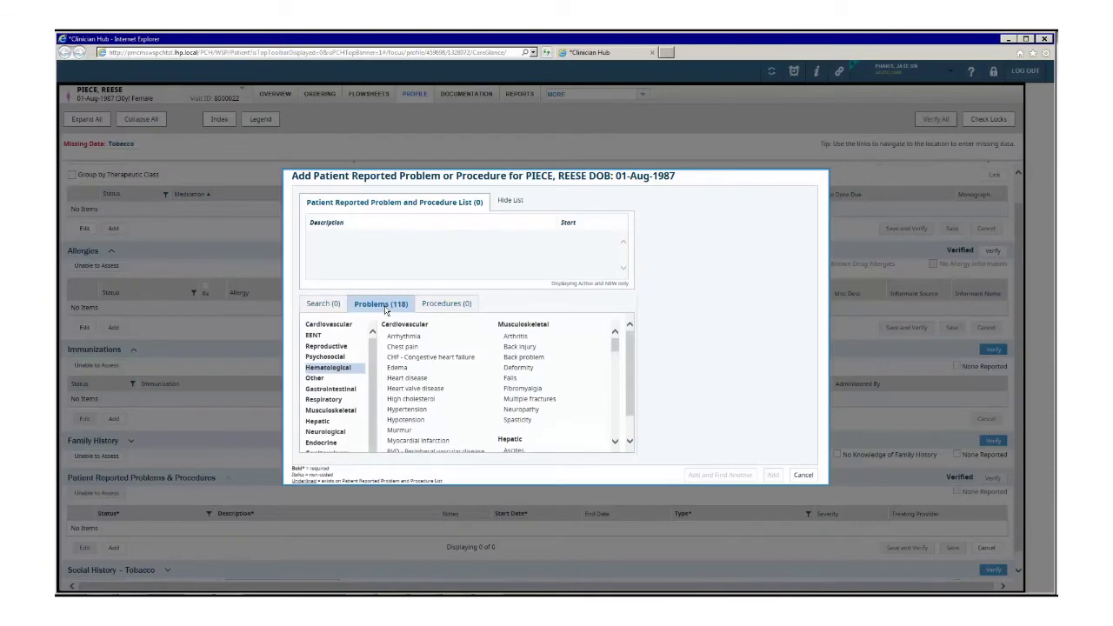
- Search the patient-reported problems for "Marfan" and select Marfan's syndrome
{"action": "left_click", "coordinate": [323, 305]}
{"action": "type", "text": "Marfan"}
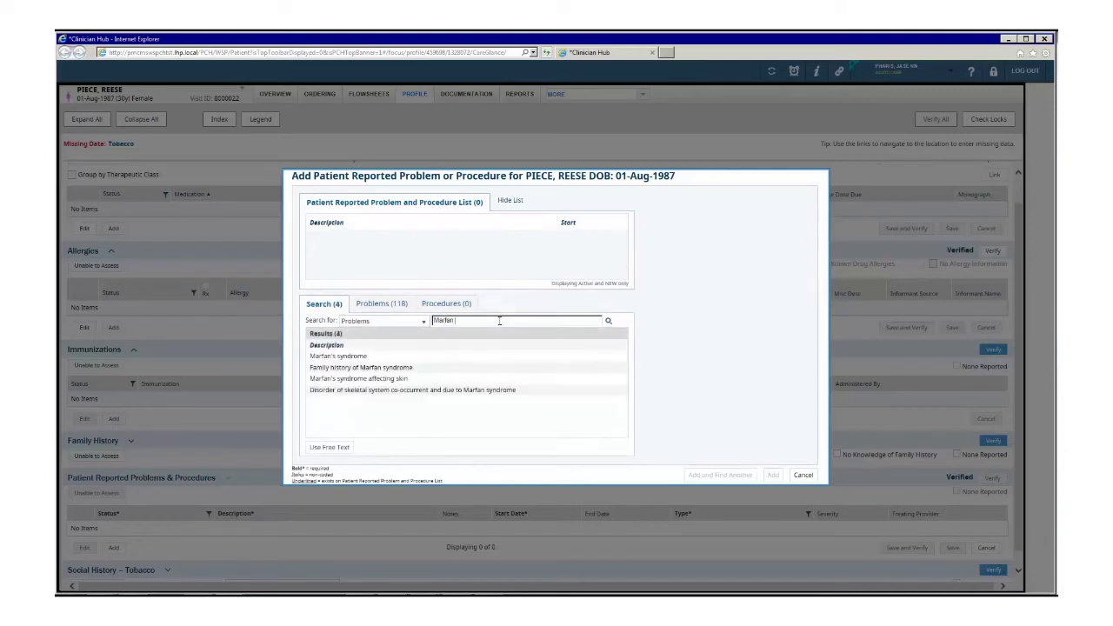
{"action": "left_click", "coordinate": [347, 356]}
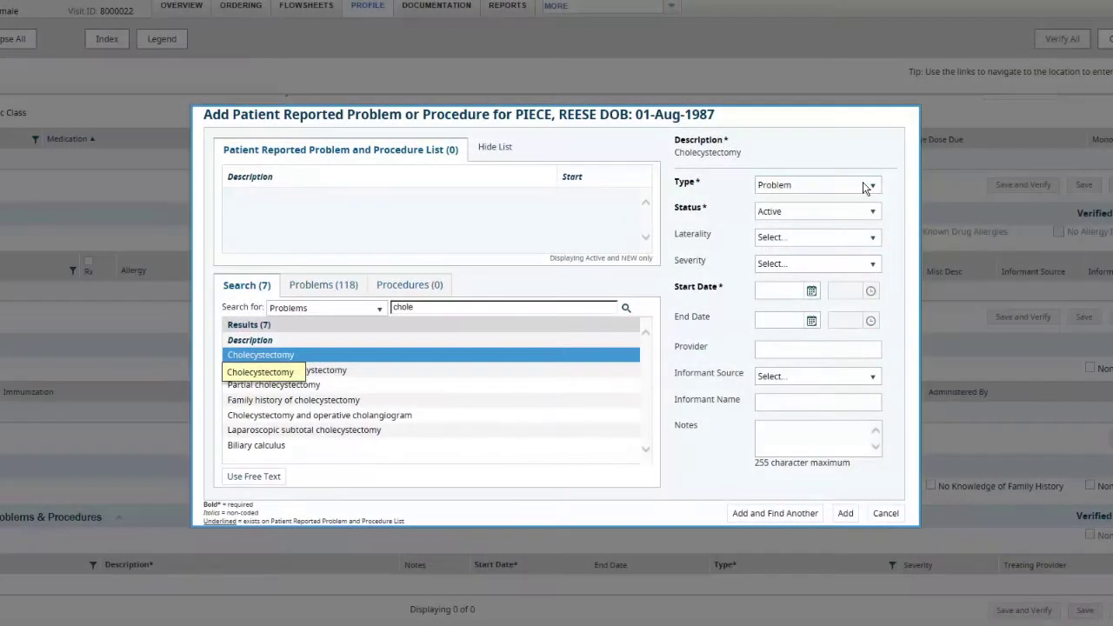
- Set the type of the Cholecystectomy entry to Procedure
{"action": "left_click", "coordinate": [866, 185]}
{"action": "left_click", "coordinate": [834, 203]}
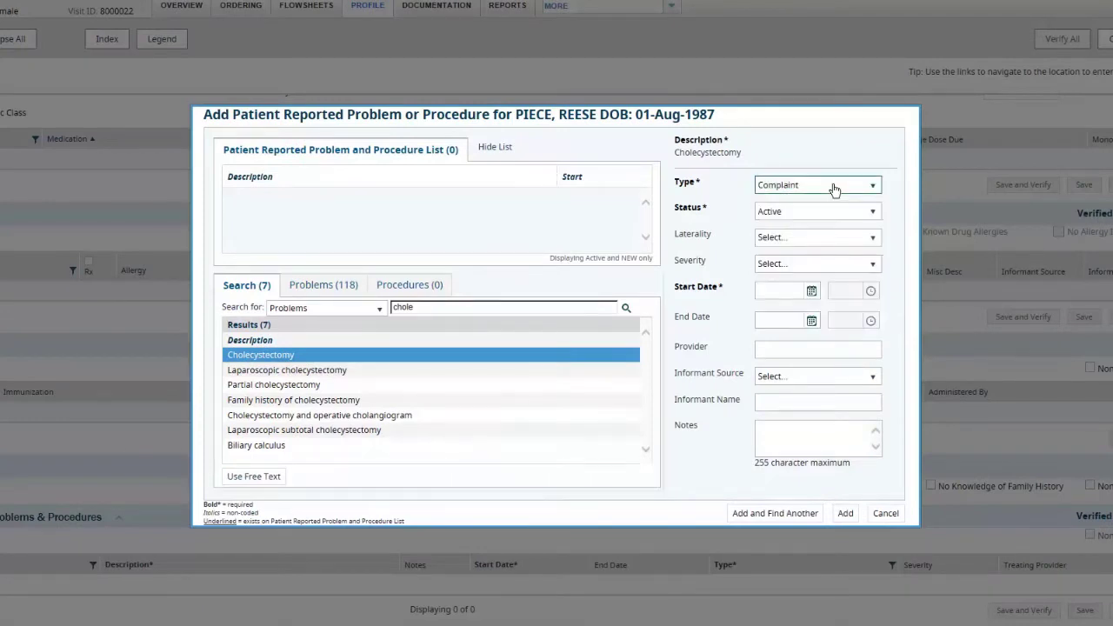
{"action": "left_click", "coordinate": [834, 186]}
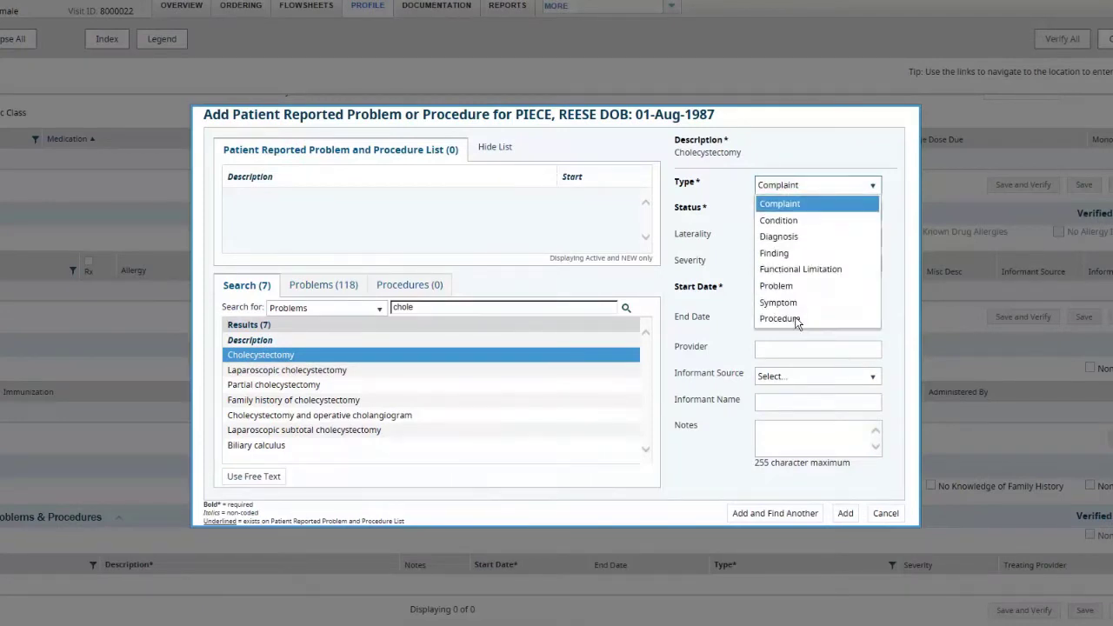
{"action": "left_click", "coordinate": [781, 318]}
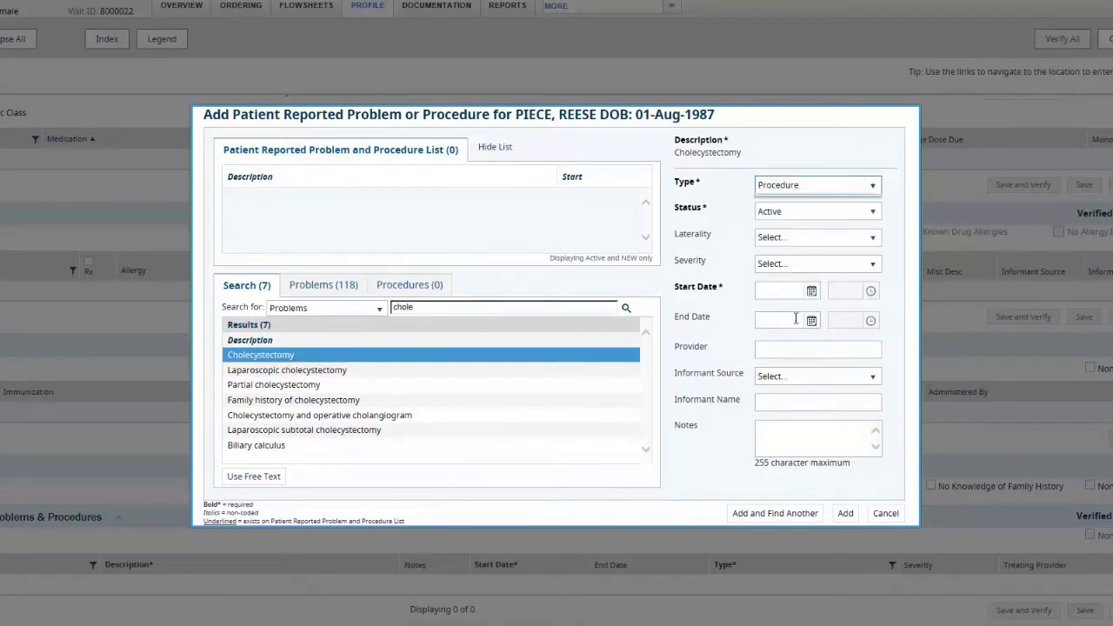
{"action": "left_click", "coordinate": [824, 271]}
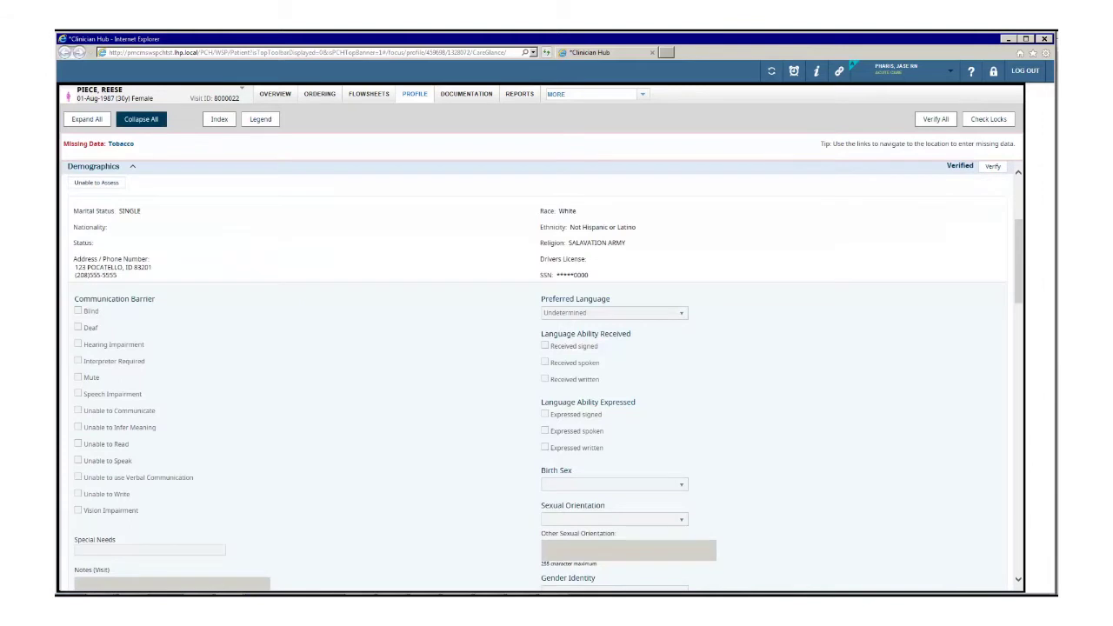
- Collapse all profile sections, expand Implants and Medications - Home to view them, and collapse everything again
{"action": "left_click", "coordinate": [137, 121]}
{"action": "left_click", "coordinate": [113, 189]}
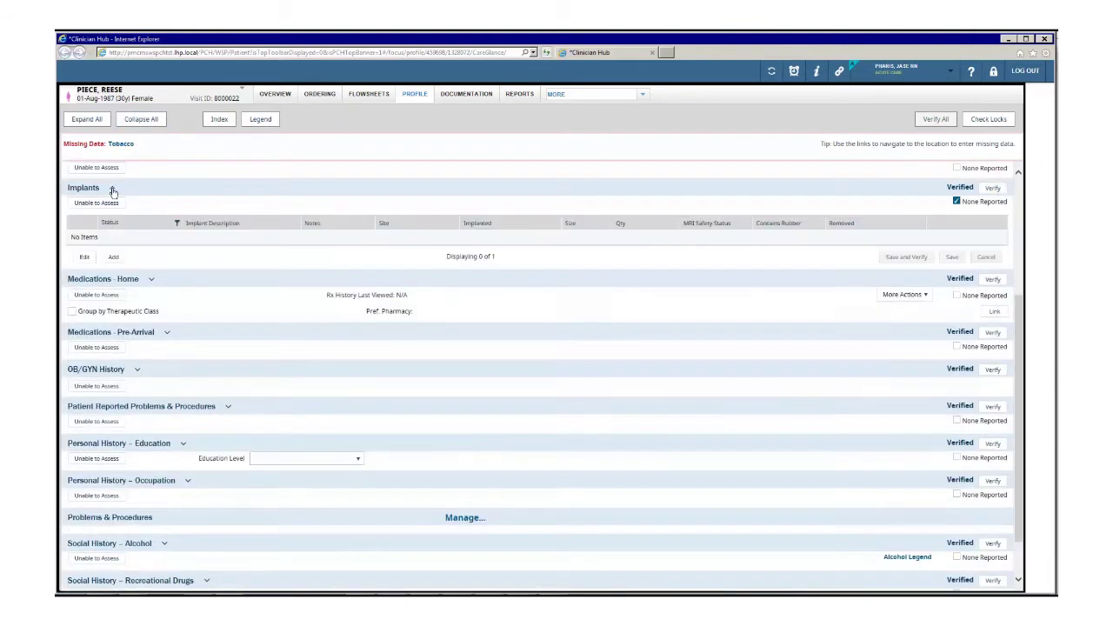
{"action": "left_click", "coordinate": [152, 283]}
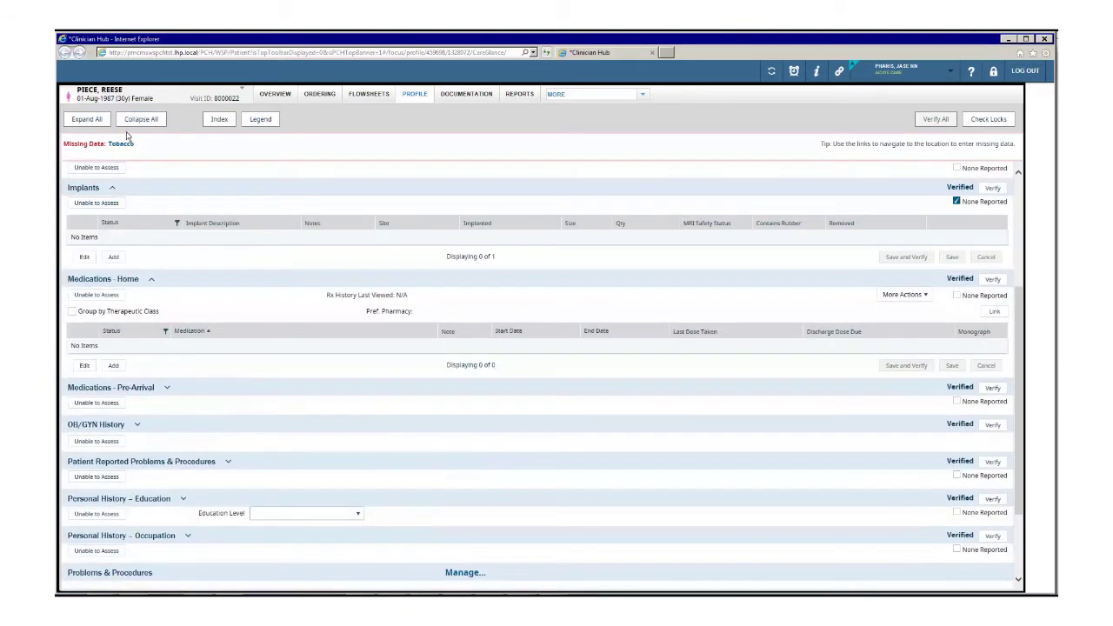
{"action": "left_click", "coordinate": [141, 119]}
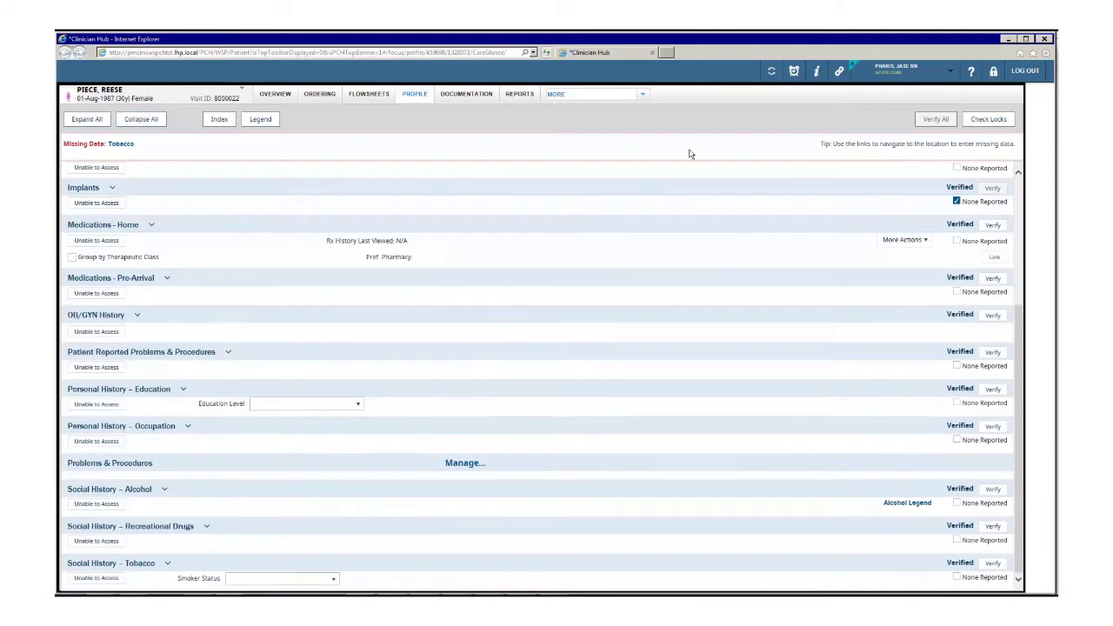
{"action": "left_click", "coordinate": [914, 128]}
{"action": "left_click", "coordinate": [151, 127]}
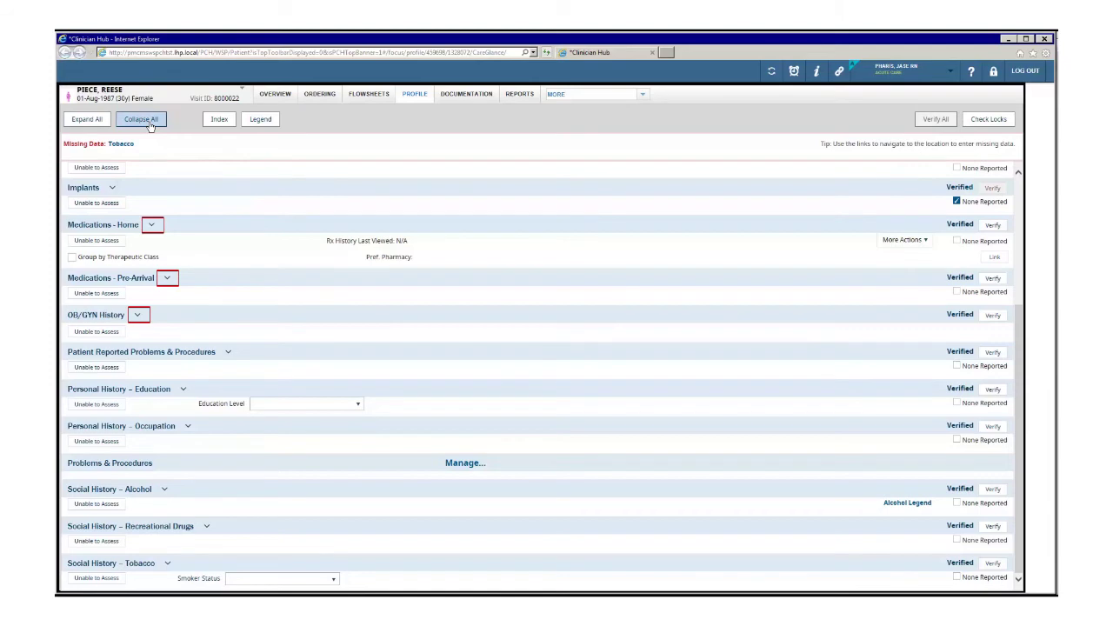
- Jump to the Demographics section through the Profile Index and close the index
{"action": "left_click", "coordinate": [219, 120]}
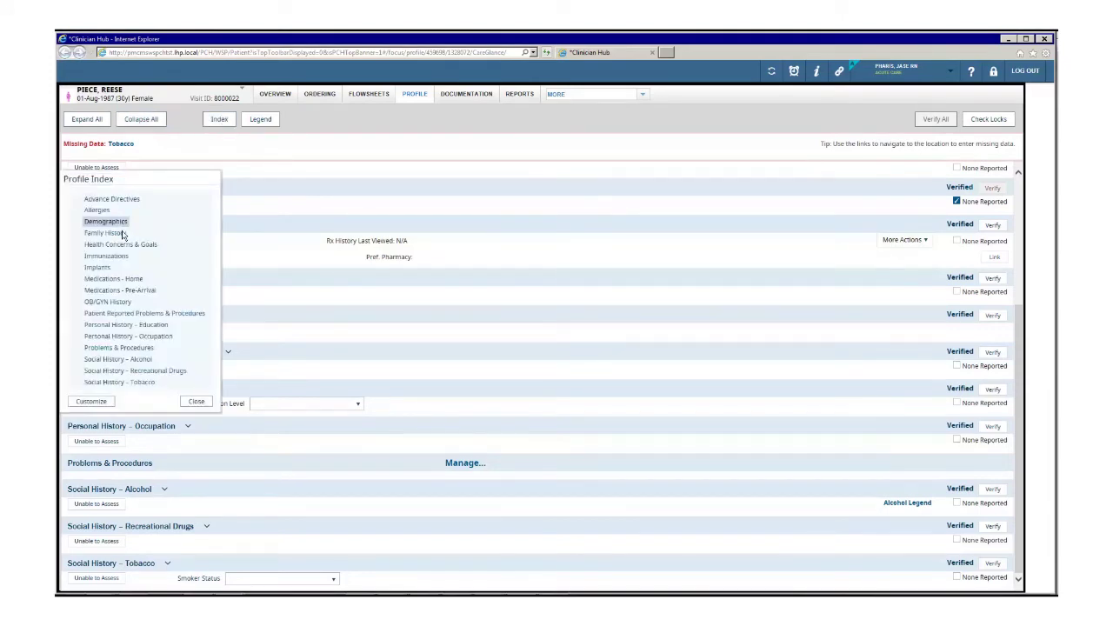
{"action": "left_click", "coordinate": [105, 291]}
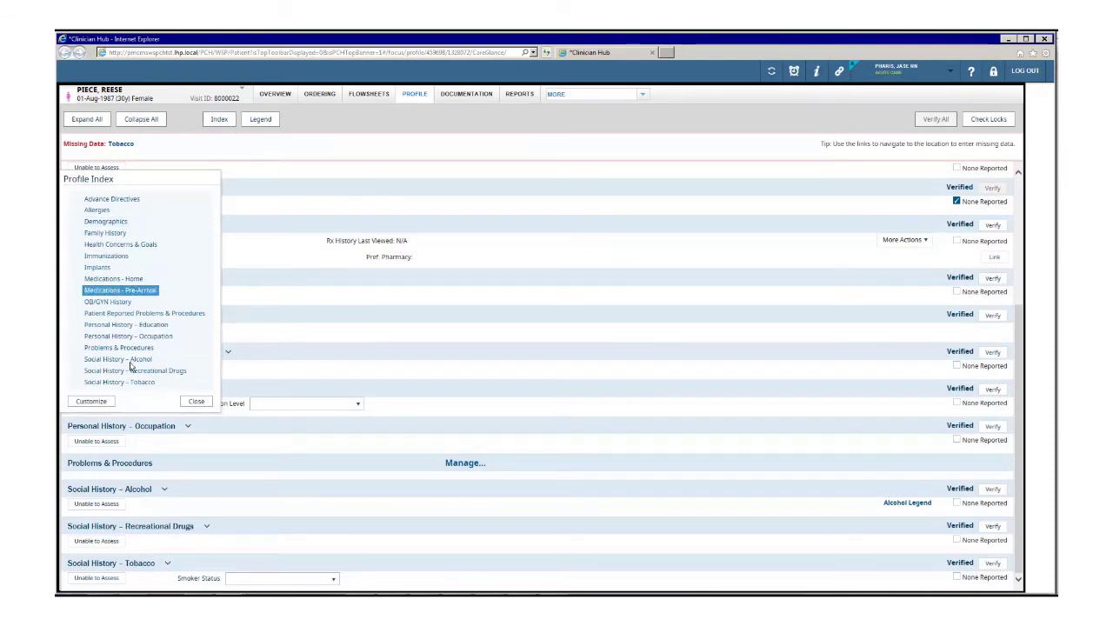
{"action": "left_click", "coordinate": [92, 402]}
{"action": "left_click", "coordinate": [220, 120]}
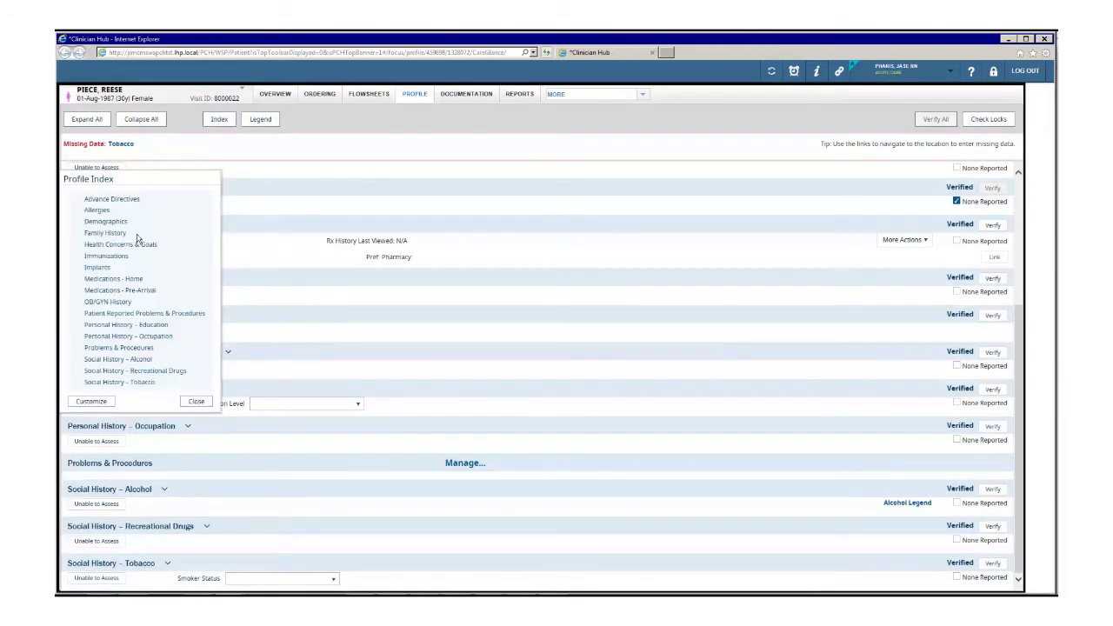
{"action": "left_click", "coordinate": [106, 221]}
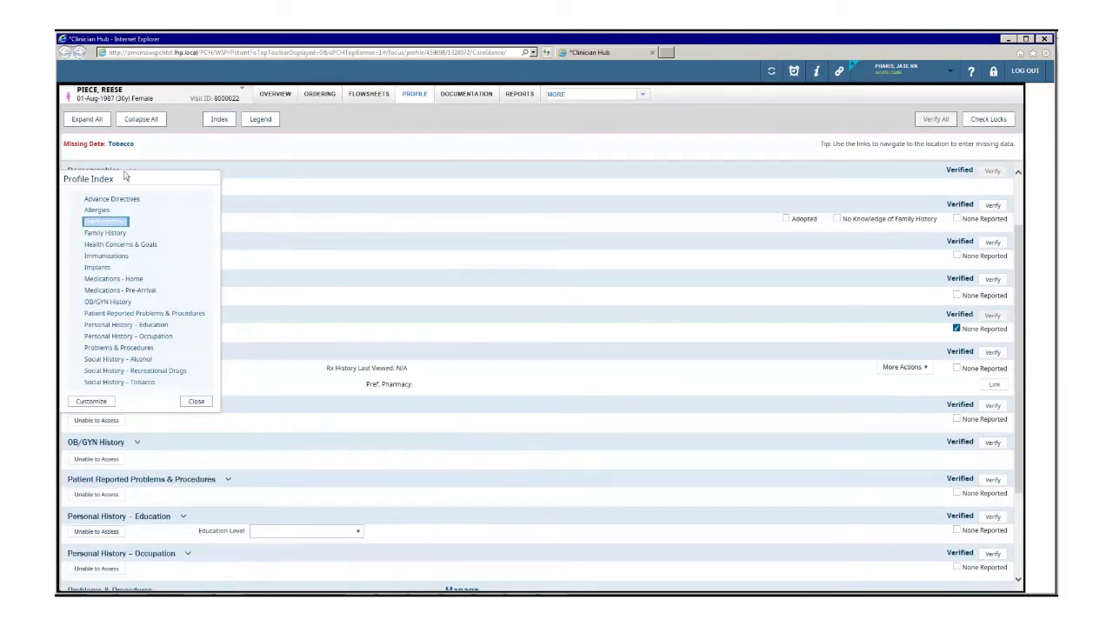
{"action": "left_click", "coordinate": [200, 402]}
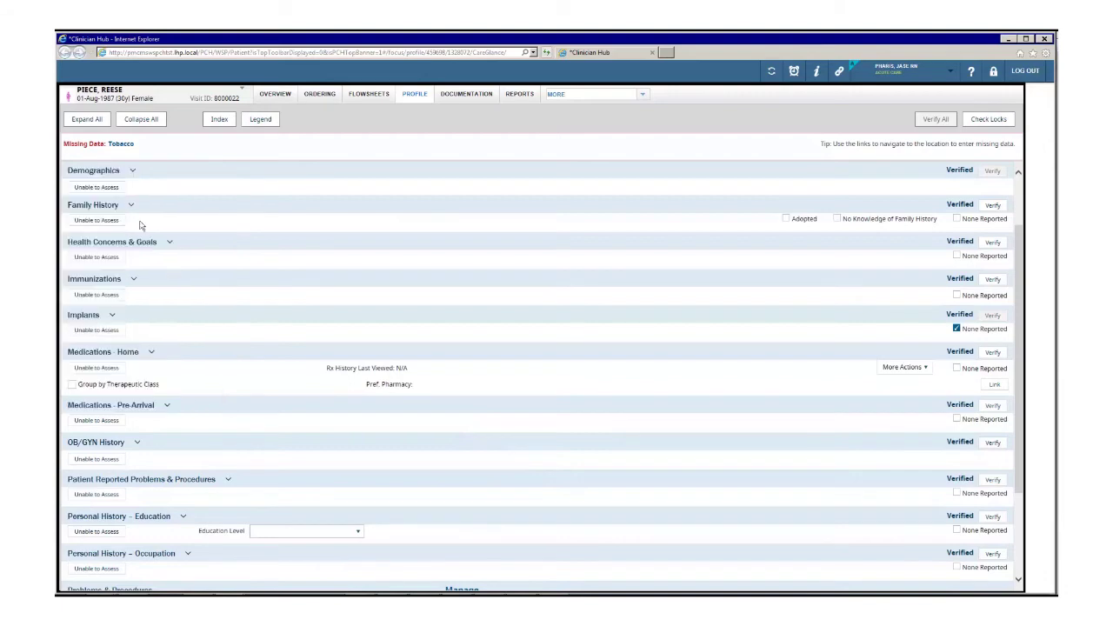
- In the profile customization, deselect Advance Directives, Allergies, Birth History, Demographics and Family History
{"action": "left_click", "coordinate": [219, 119]}
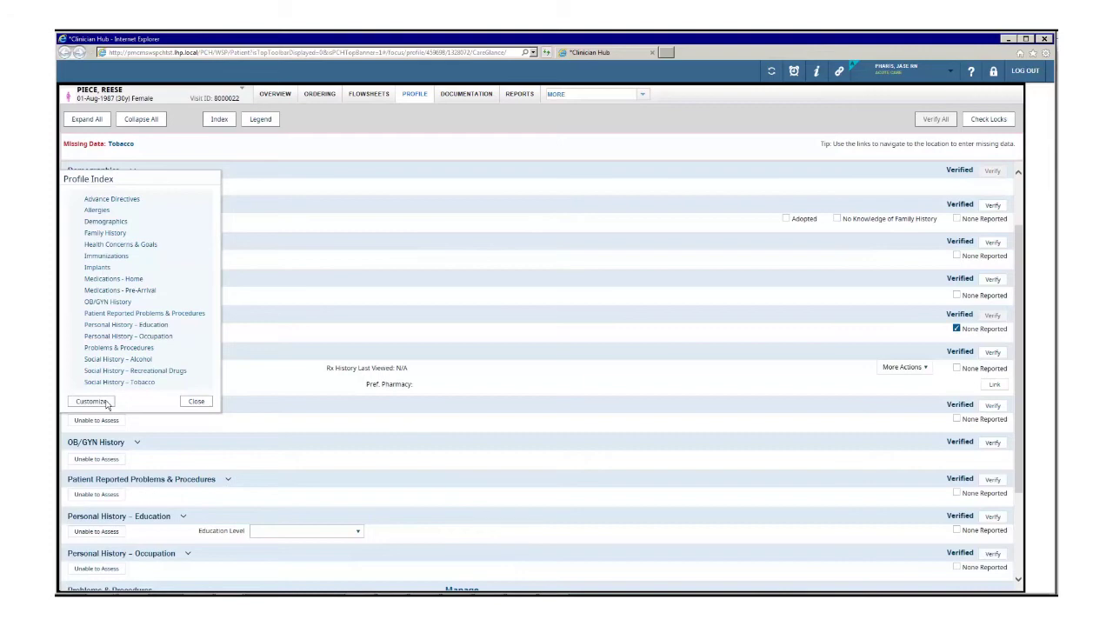
{"action": "left_click", "coordinate": [106, 403]}
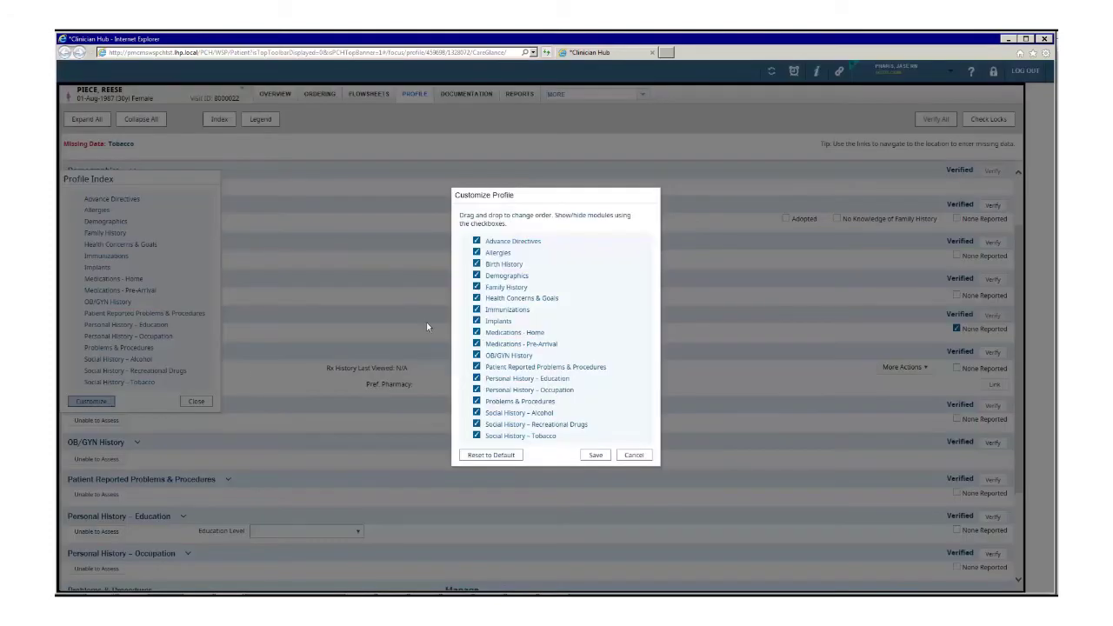
{"action": "left_click", "coordinate": [476, 241]}
{"action": "left_click", "coordinate": [477, 252]}
{"action": "left_click", "coordinate": [476, 263]}
{"action": "left_click", "coordinate": [476, 275]}
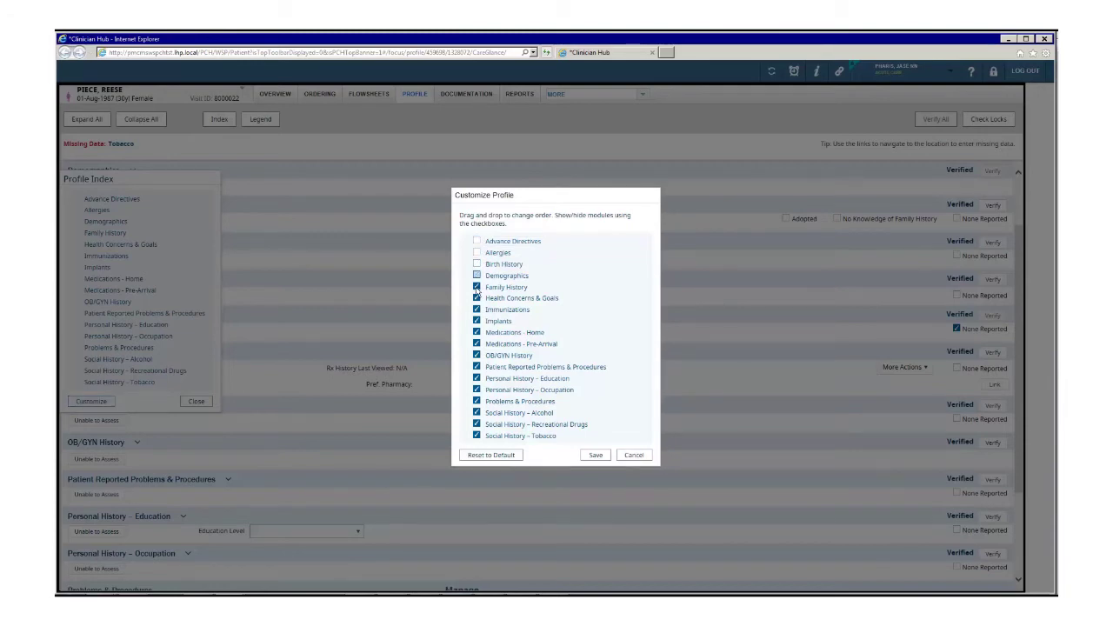
{"action": "left_click", "coordinate": [477, 287]}
- Move Health Concerns & Goals below Implants in the profile module order
{"action": "left_click_drag", "start_coordinate": [502, 303], "coordinate": [501, 319]}
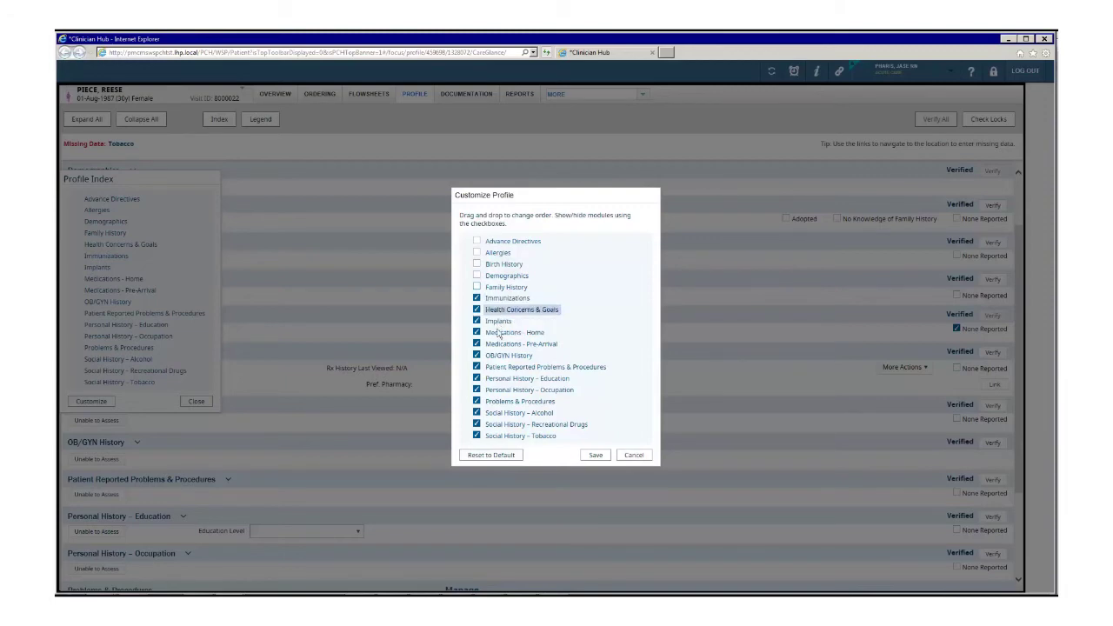
{"action": "left_click_drag", "start_coordinate": [499, 332], "coordinate": [499, 333]}
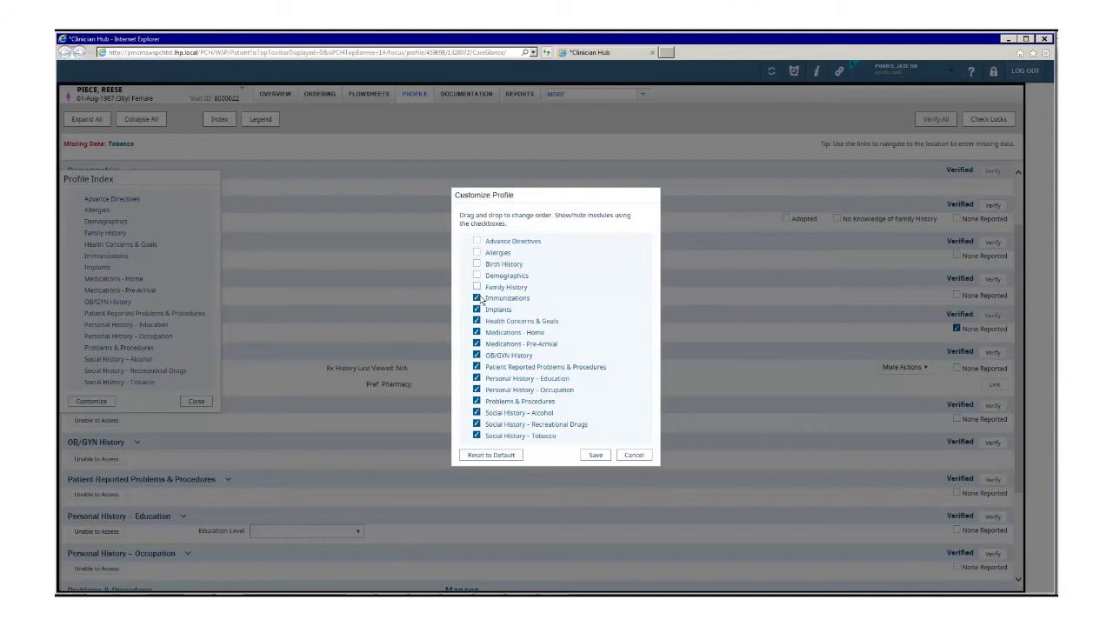
- Reselect Family History, Demographics, Birth History, Allergies and Advance Directives, and reset the profile layout to default
{"action": "left_click", "coordinate": [476, 287]}
{"action": "left_click", "coordinate": [476, 276]}
{"action": "left_click", "coordinate": [476, 263]}
{"action": "left_click", "coordinate": [477, 252]}
{"action": "left_click", "coordinate": [477, 241]}
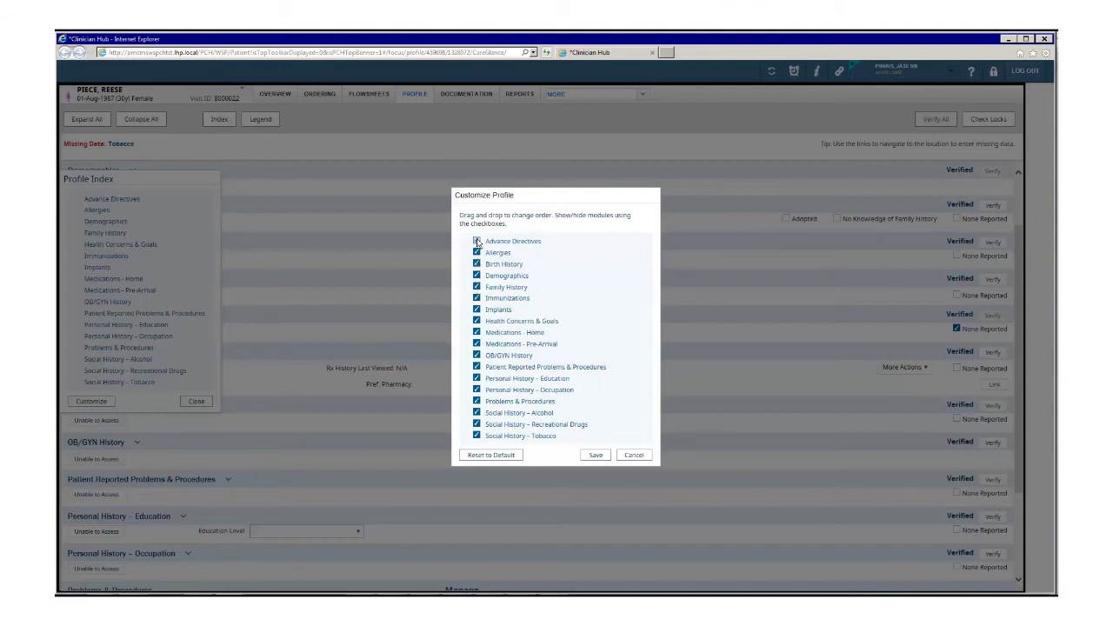
{"action": "left_click", "coordinate": [502, 457]}
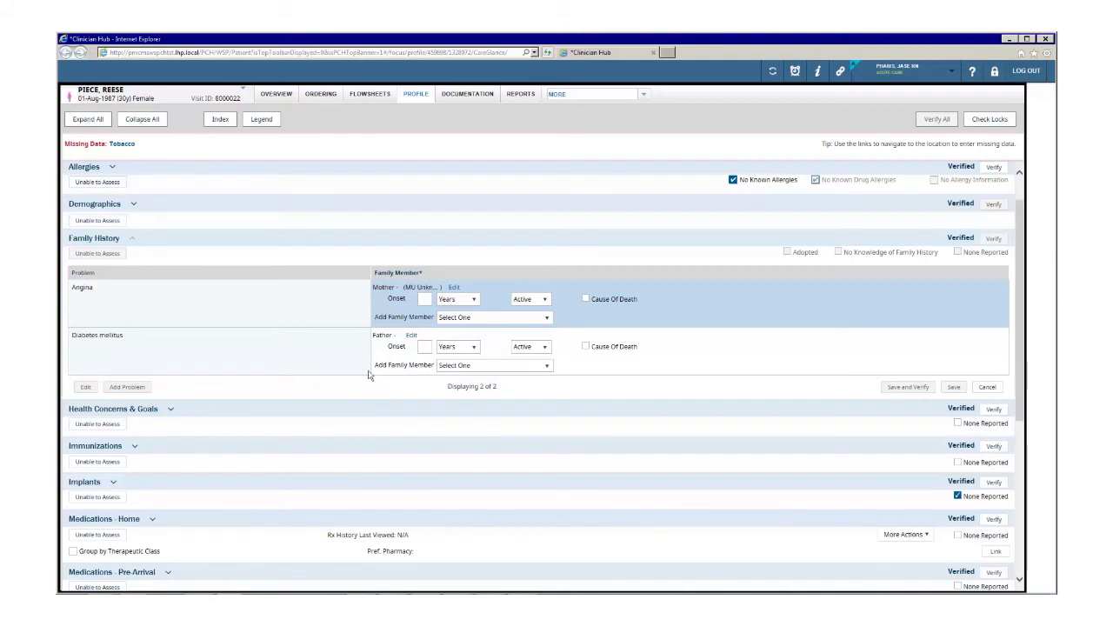
- Select the father's Diabetes mellitus entry in Family History and try to save and verify the section
{"action": "left_click", "coordinate": [474, 358]}
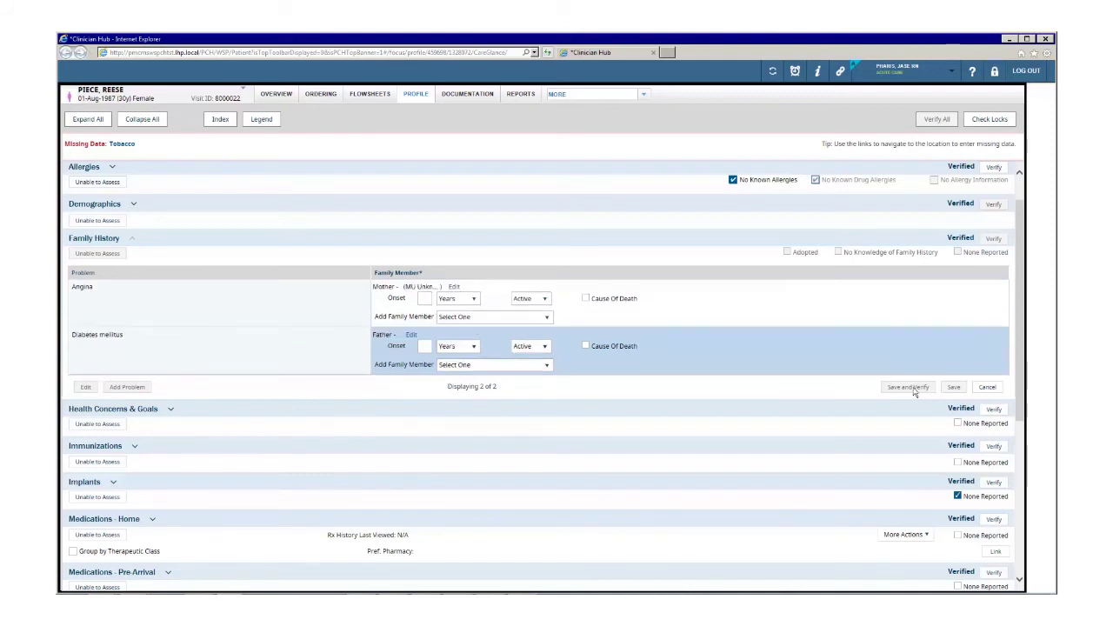
{"action": "left_click", "coordinate": [913, 391]}
{"action": "left_click", "coordinate": [954, 388]}
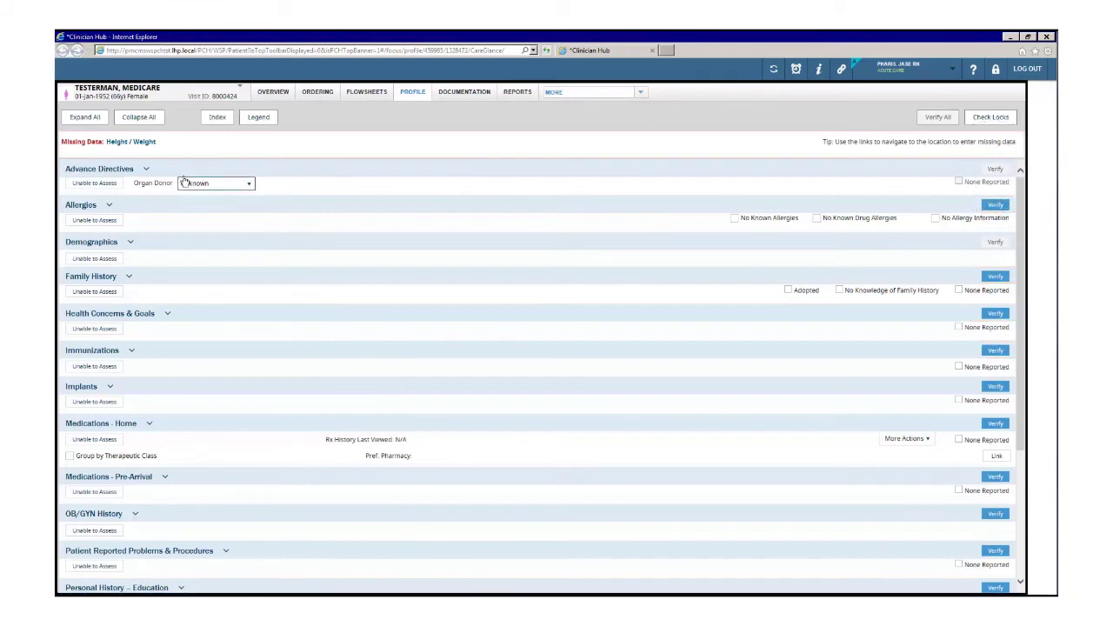
- Expand Advance Directives, Allergies and Demographics for review, and verify all profile sections at once
{"action": "left_click", "coordinate": [146, 171]}
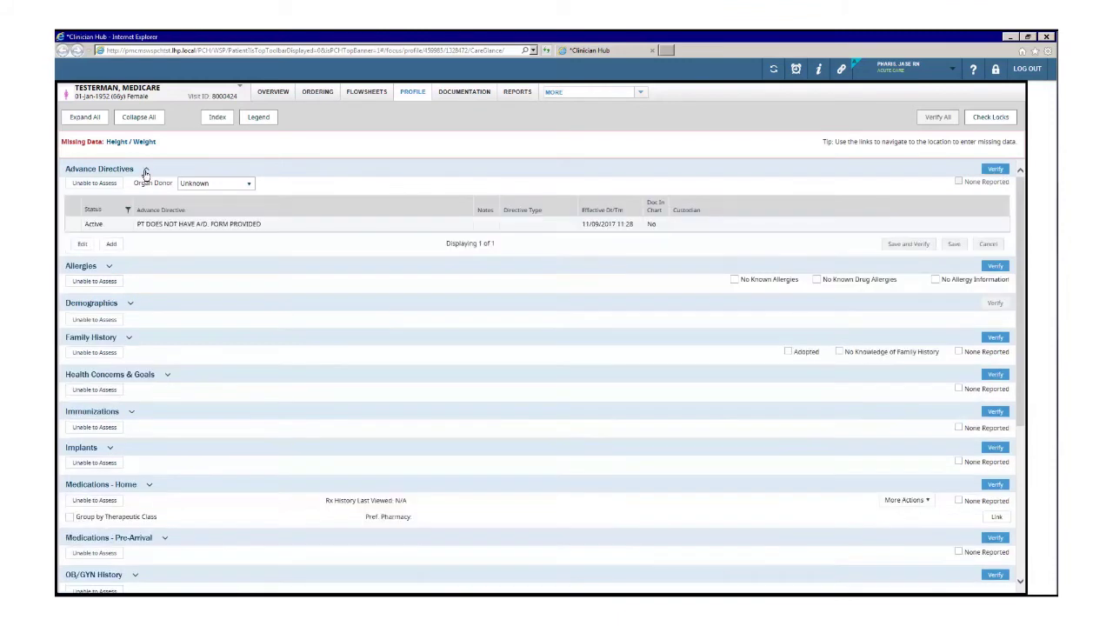
{"action": "left_click", "coordinate": [108, 268]}
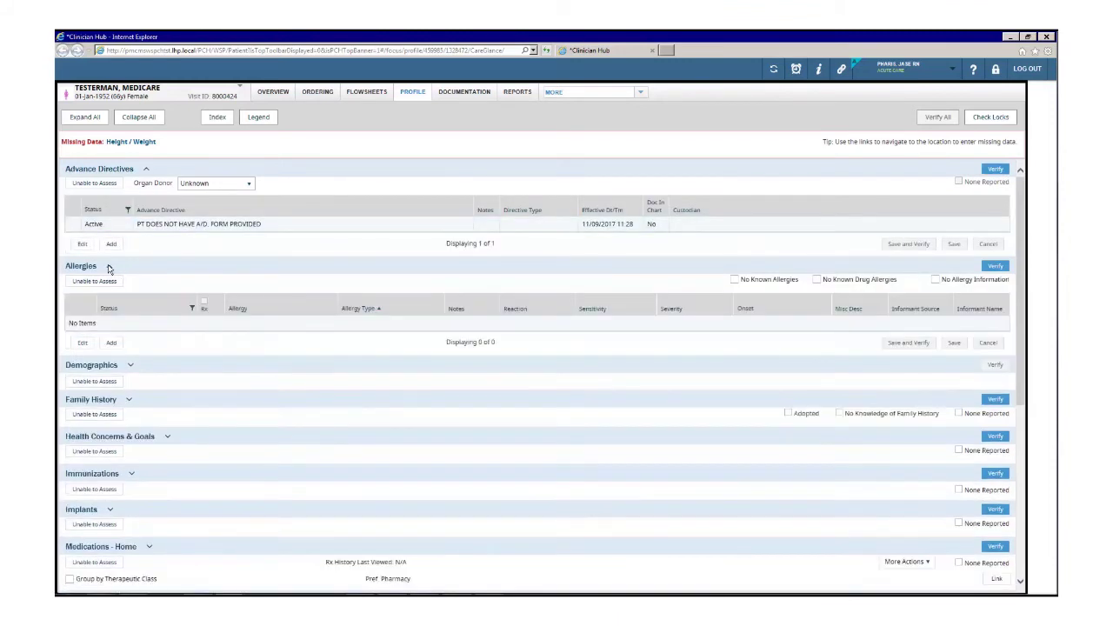
{"action": "left_click", "coordinate": [130, 366]}
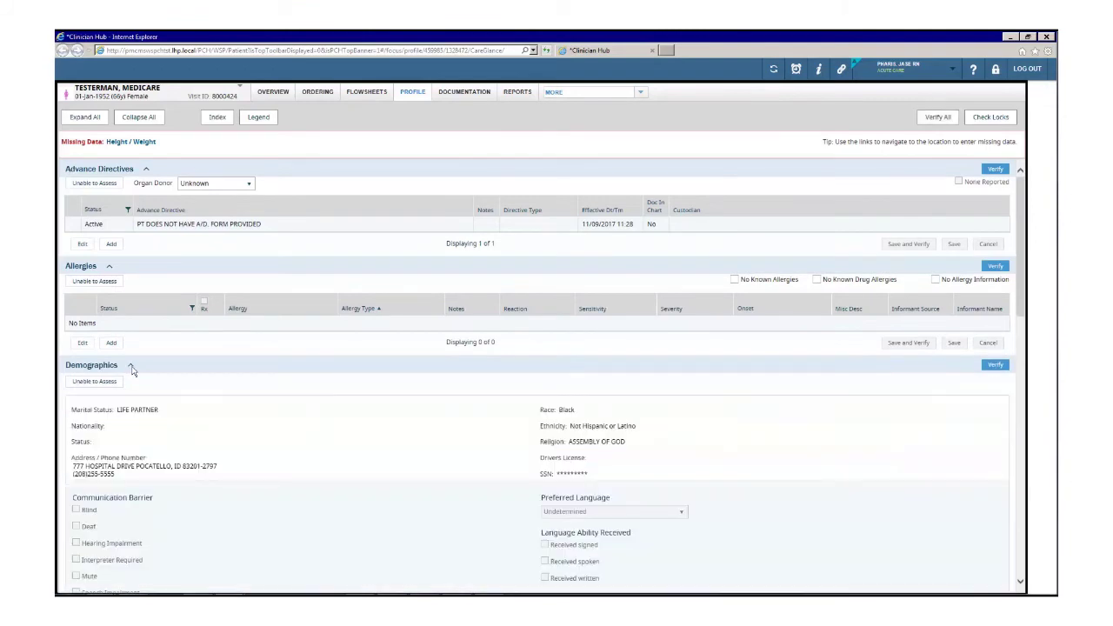
{"action": "left_click", "coordinate": [936, 122]}
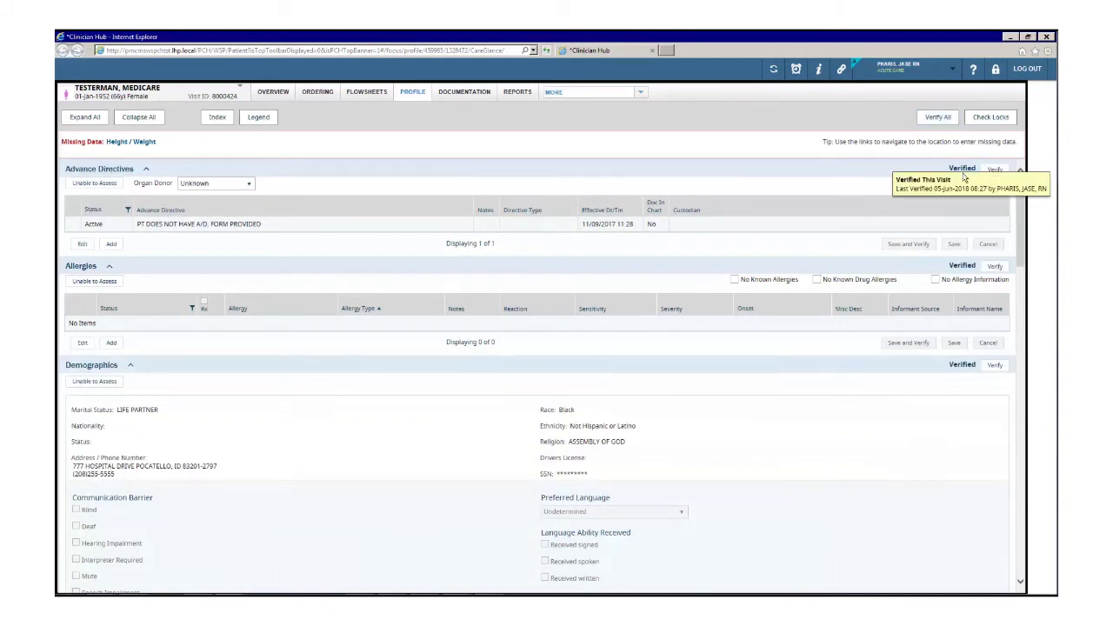
- Try to switch the signed-in role from Acute Care to Super User, and log out of the hub
{"action": "left_click", "coordinate": [966, 223]}
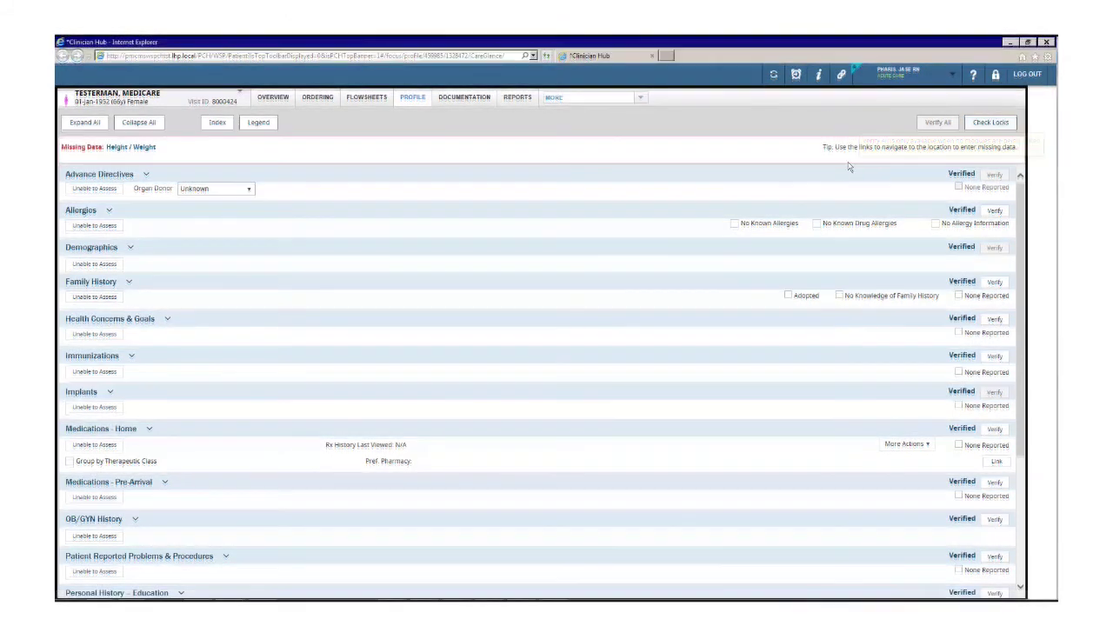
{"action": "left_click", "coordinate": [951, 76]}
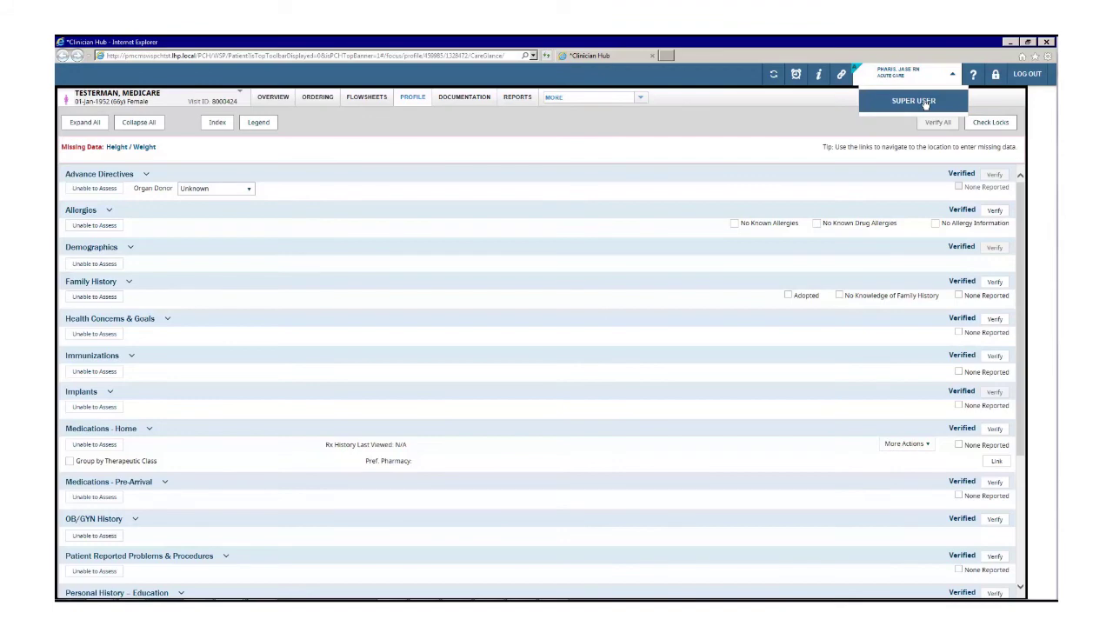
{"action": "left_click", "coordinate": [925, 104]}
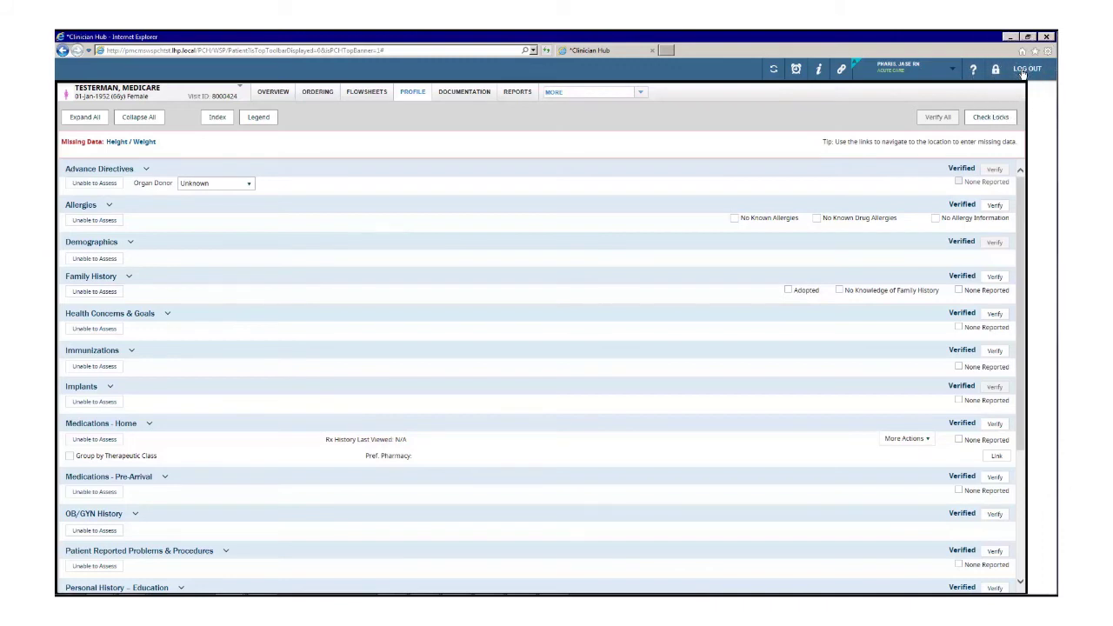
{"action": "left_click", "coordinate": [1024, 73]}
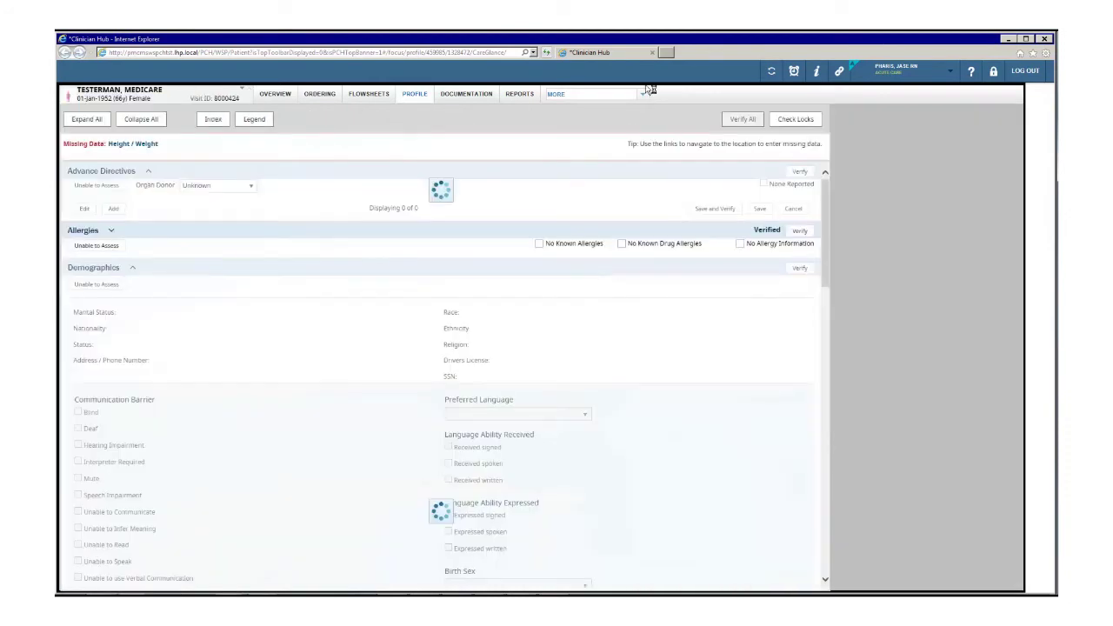
- Open the patient's Medical Record view, and open the NR item for the patient in location 321-1 from CareGlance
{"action": "left_click", "coordinate": [644, 96]}
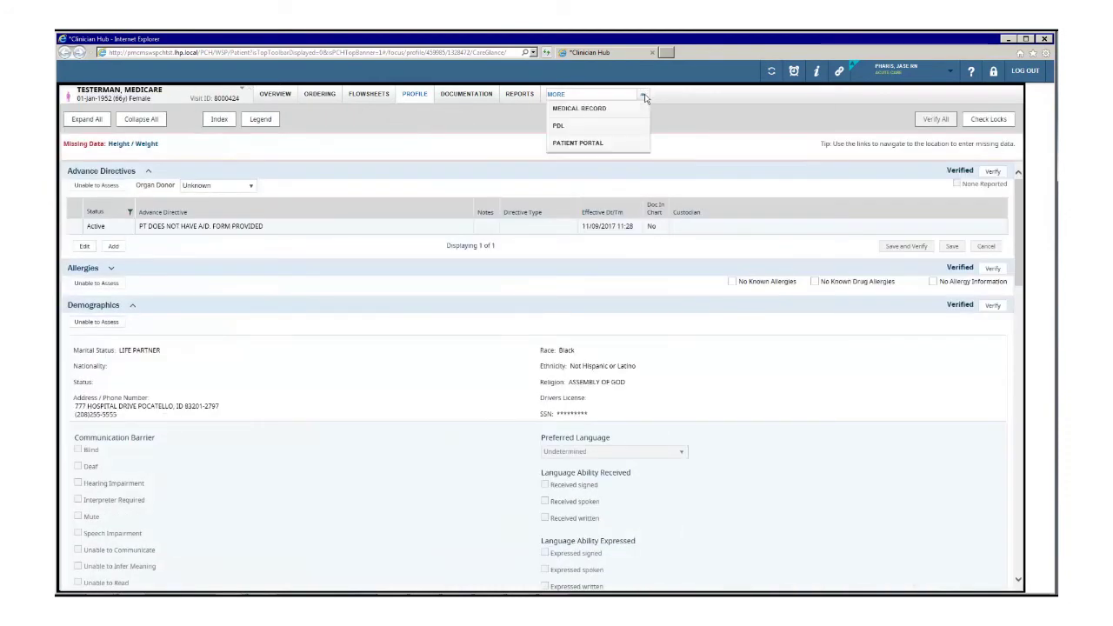
{"action": "left_click", "coordinate": [581, 108]}
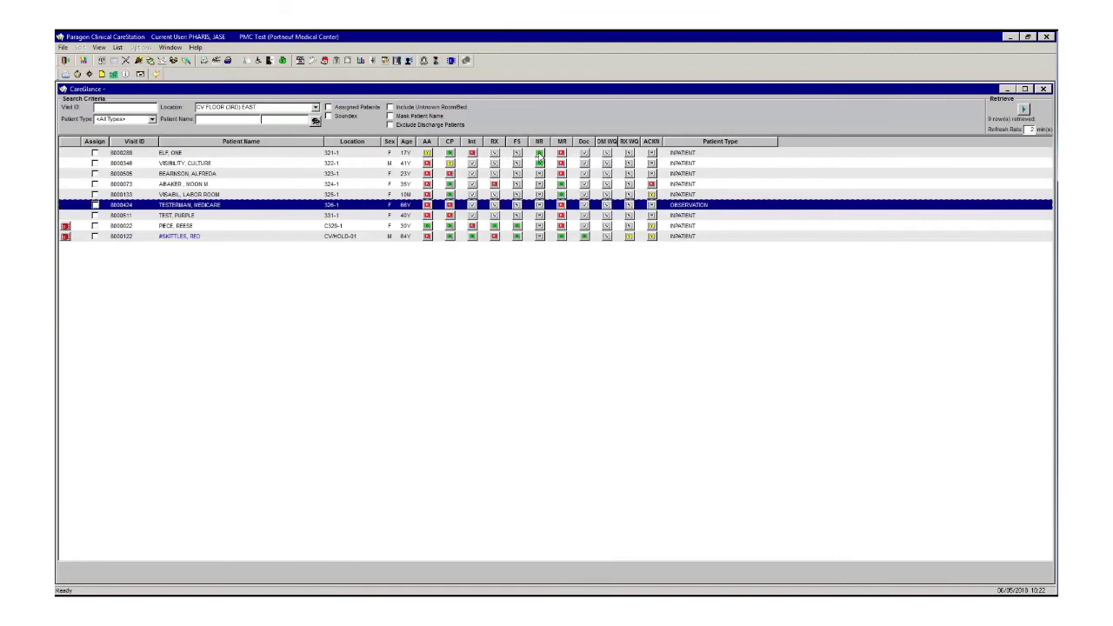
{"action": "left_click", "coordinate": [539, 154]}
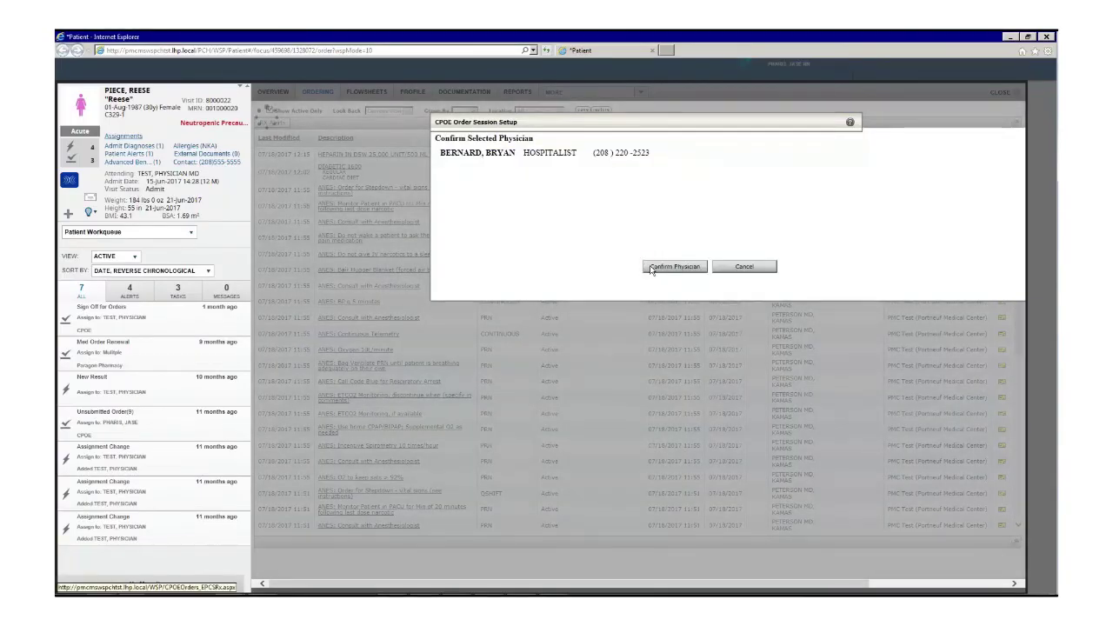
- Confirm the ordering physician and start a new order with Telephone as the source for CHEST PORTABLE 1 VIEW
{"action": "left_click", "coordinate": [651, 267]}
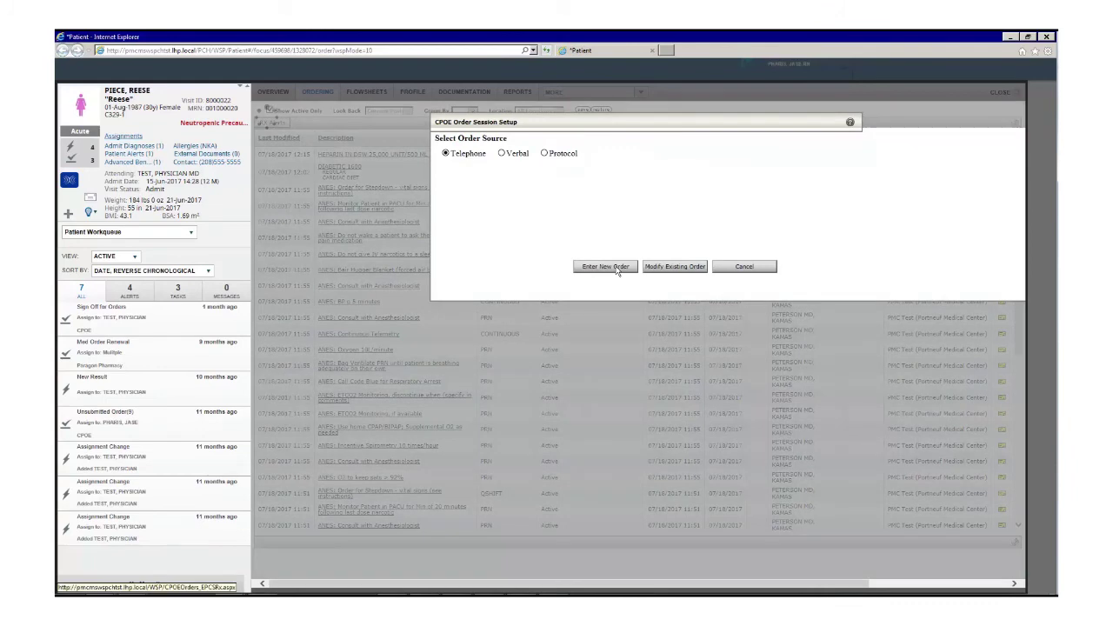
{"action": "left_click", "coordinate": [606, 267]}
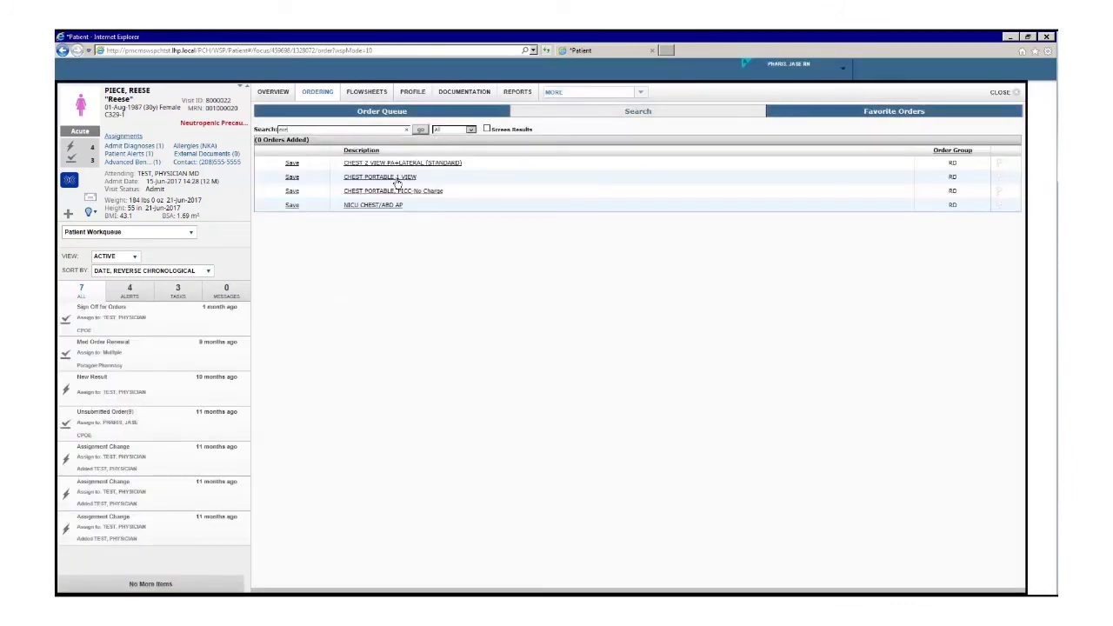
{"action": "left_click", "coordinate": [395, 178]}
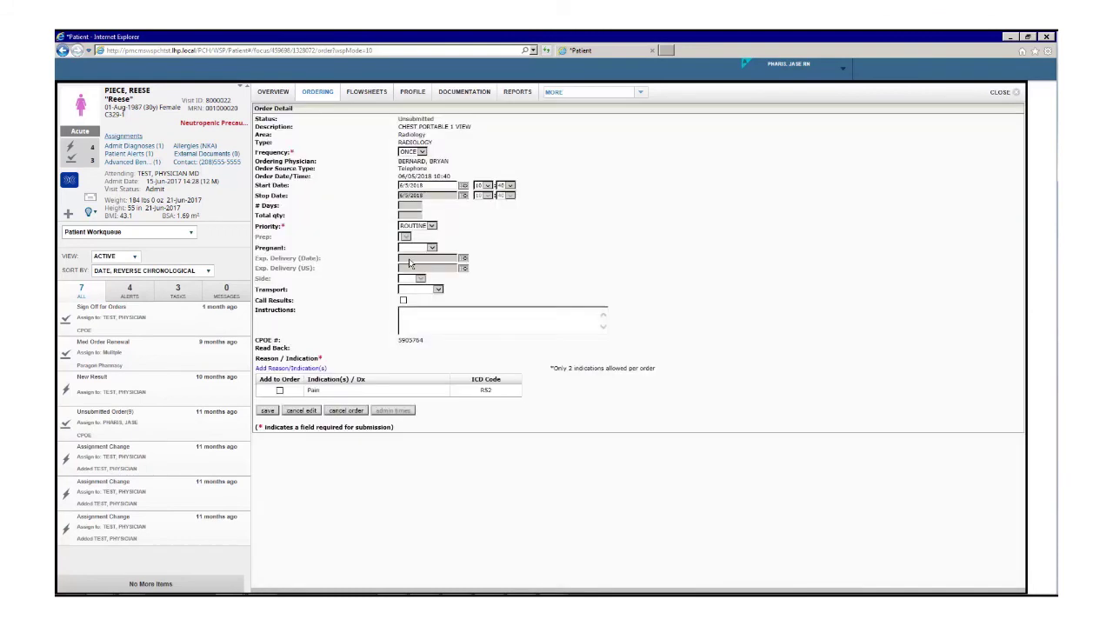
- Search the problems for congestion and save CHRONIC PULMONARY EDEMA as a visit order indication, keeping the form open for another entry
{"action": "left_click", "coordinate": [296, 372]}
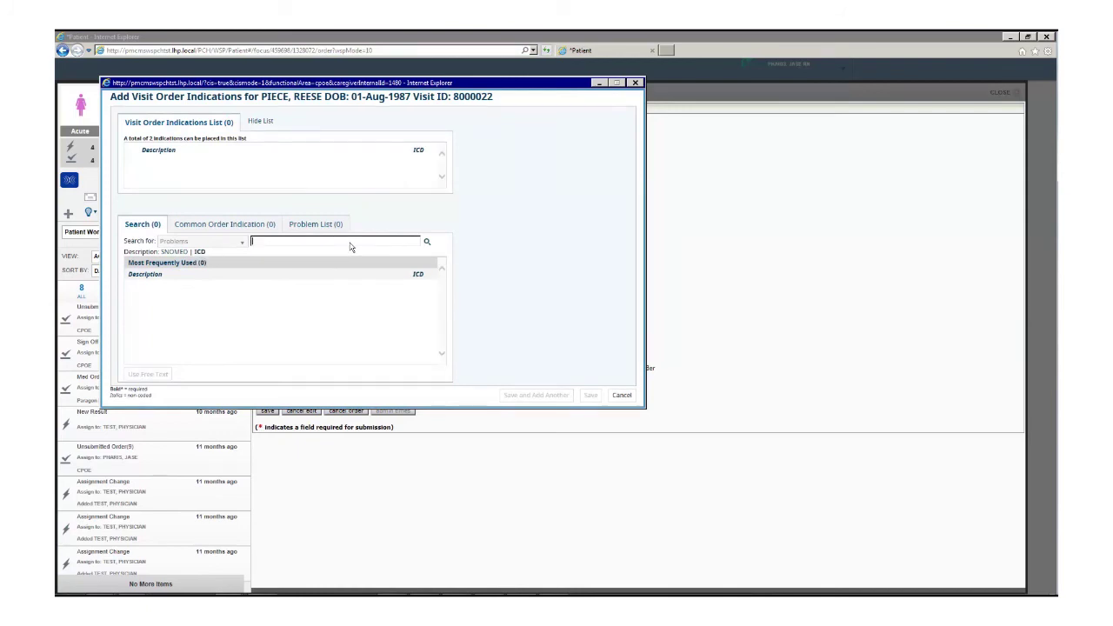
{"action": "type", "text": "Chese"}
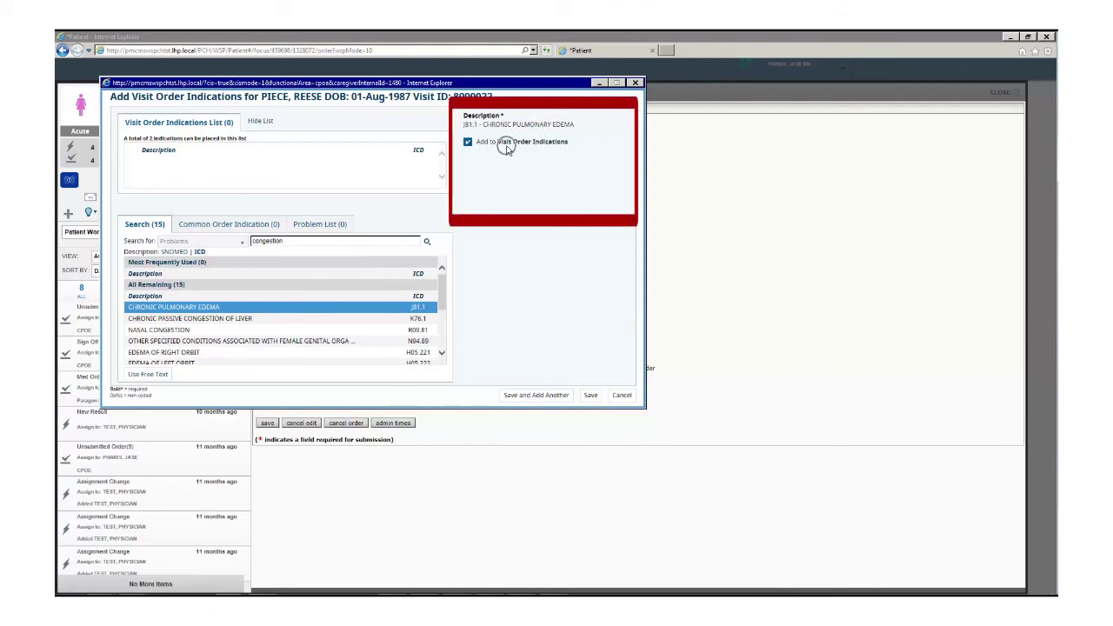
{"action": "left_click", "coordinate": [596, 395]}
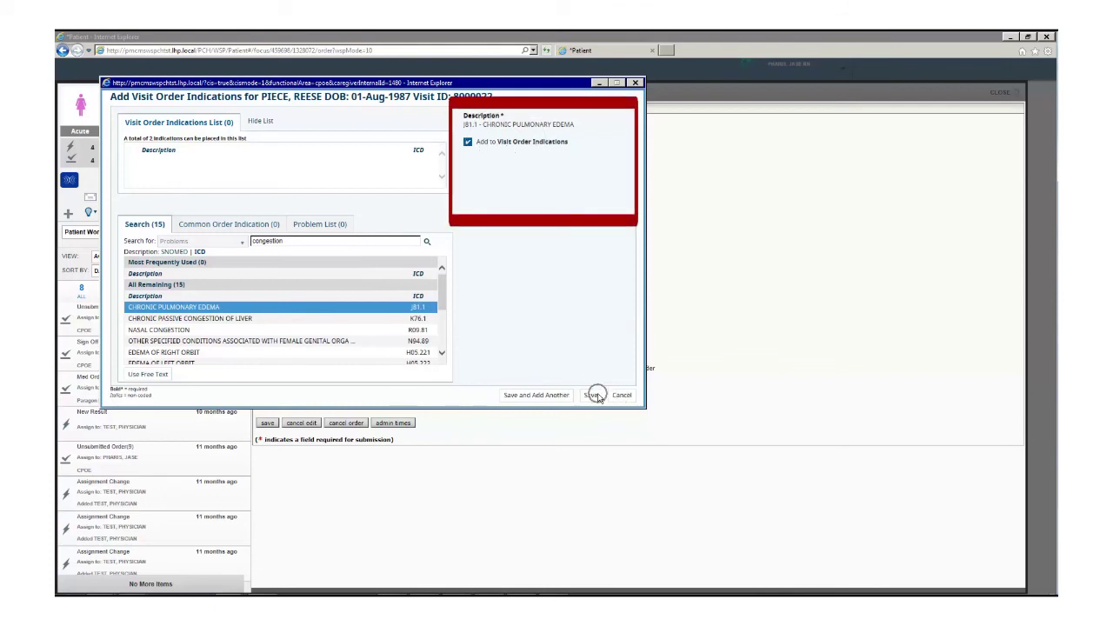
{"action": "left_click", "coordinate": [536, 396]}
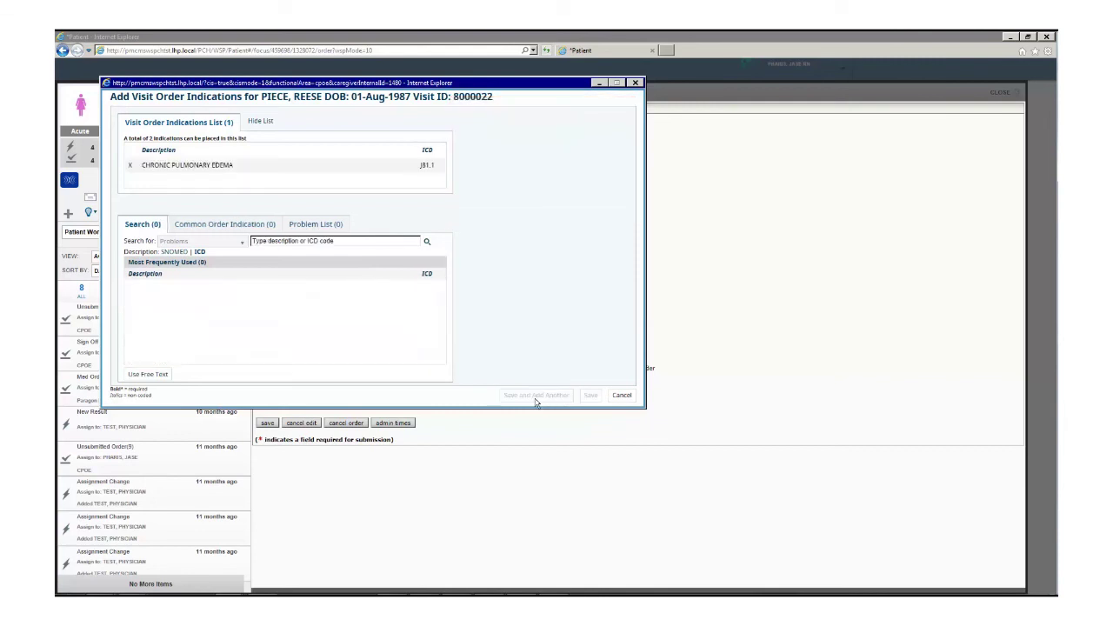
- Search the problems for Chest pain and save CHEST PAIN, UNSPECIFIED as a visit order indication
{"action": "left_click", "coordinate": [347, 242]}
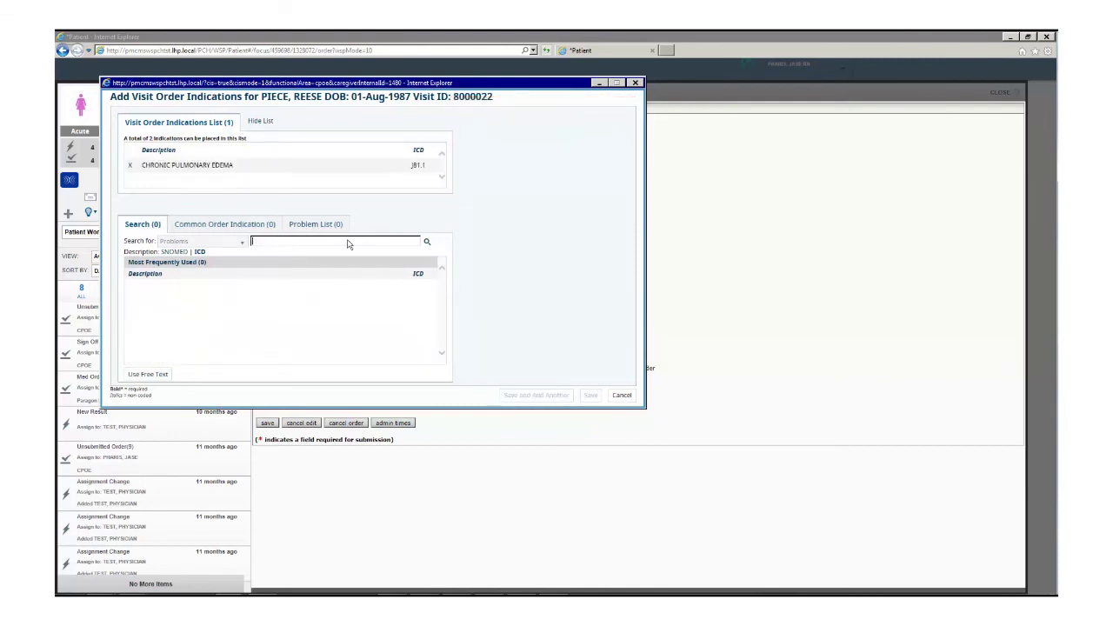
{"action": "type", "text": "Chest pain"}
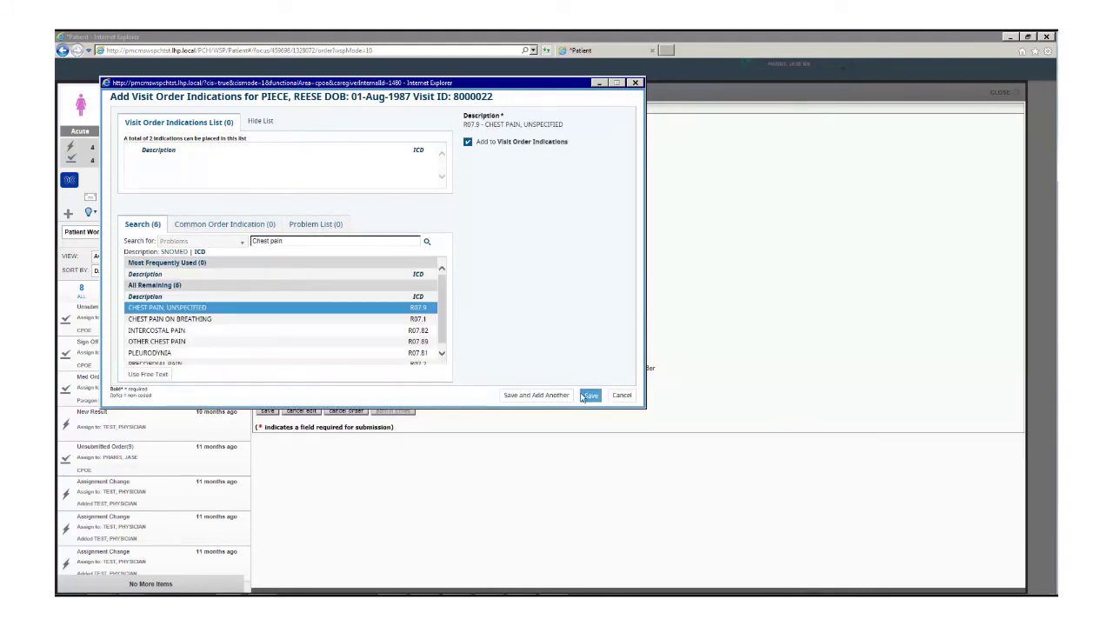
{"action": "left_click", "coordinate": [584, 397]}
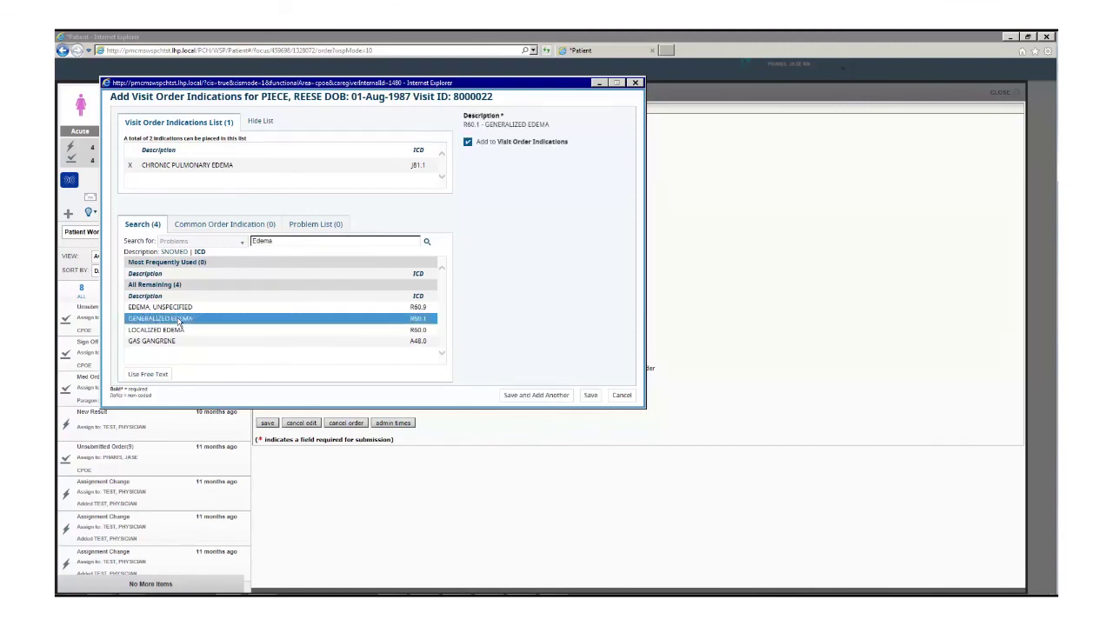
- Save GENERALIZED EDEMA as an order indication, and save the CHEST 2 VIEW PA+LATERAL and CHEST PORTABLE 1 VIEW orders
{"action": "left_click", "coordinate": [590, 396]}
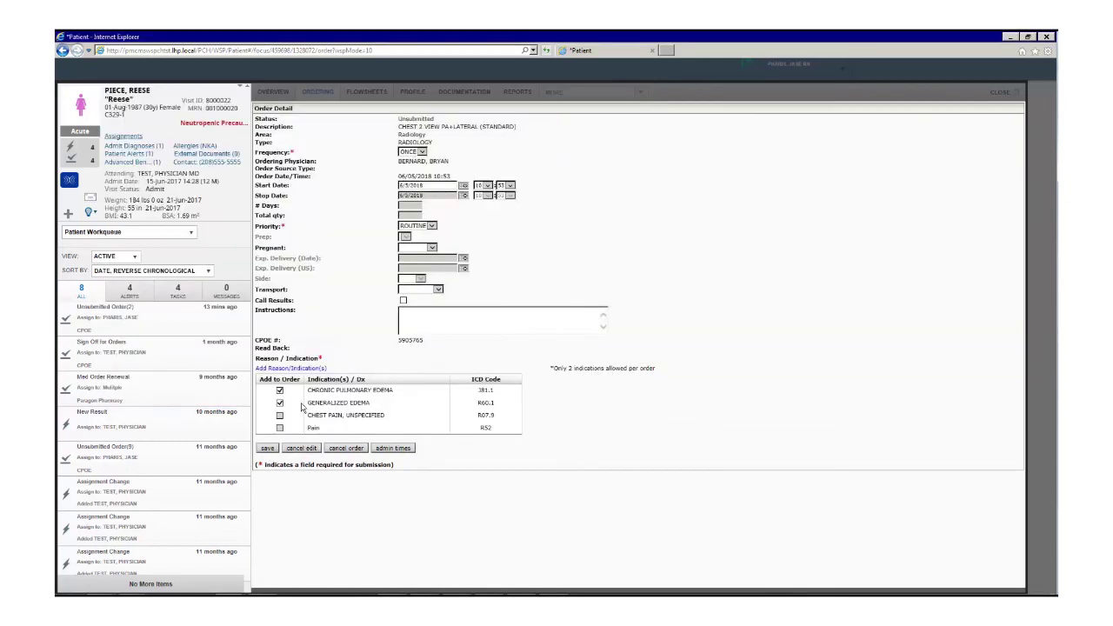
{"action": "left_click", "coordinate": [267, 448]}
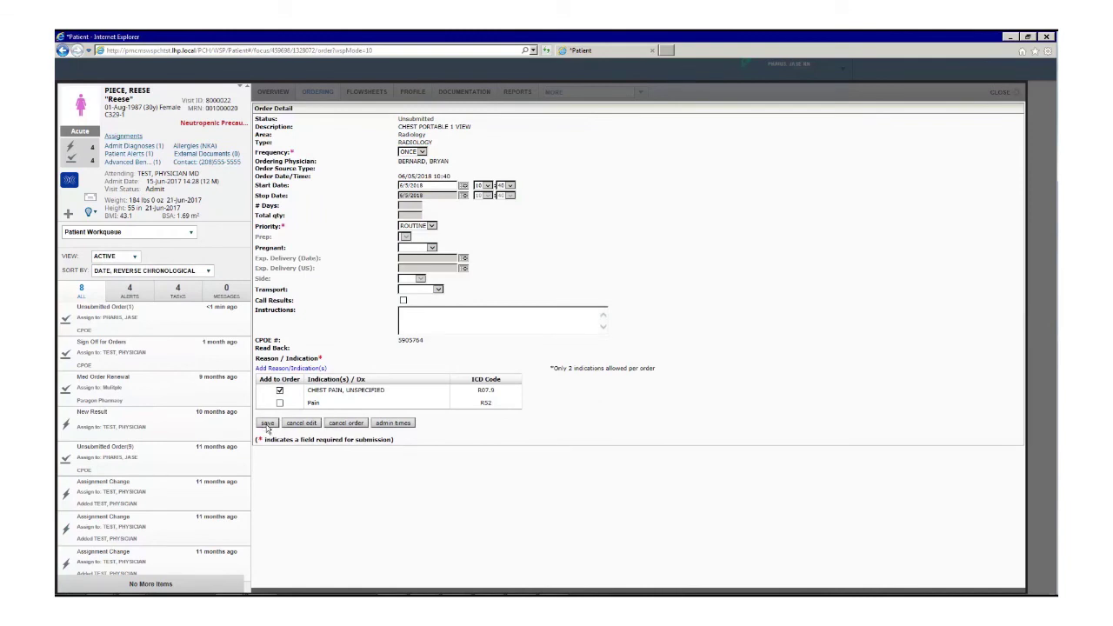
{"action": "left_click", "coordinate": [267, 425]}
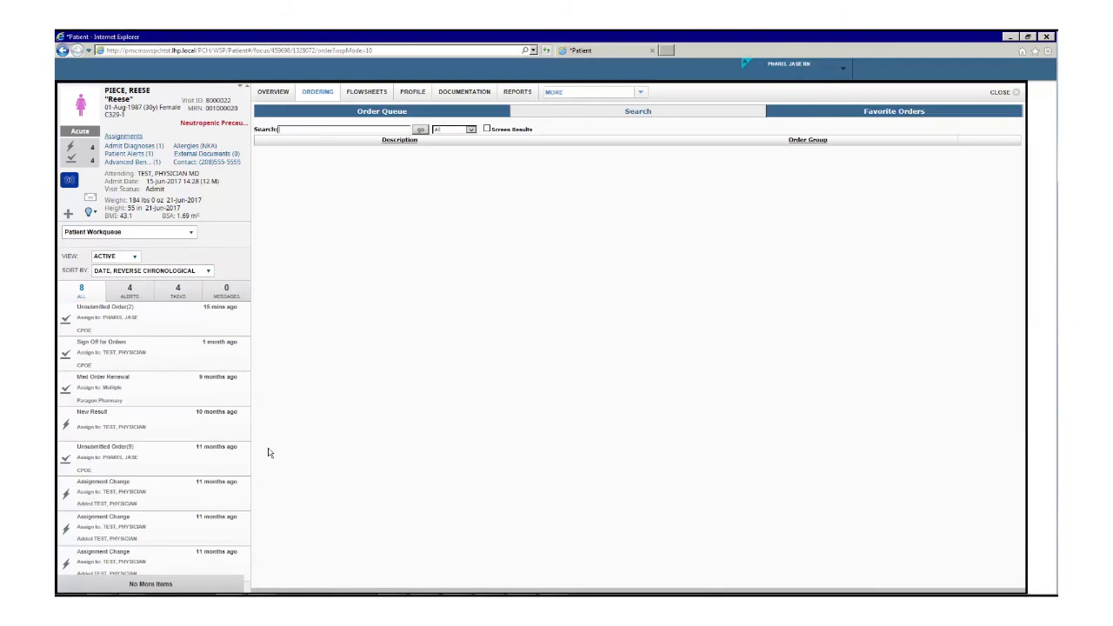